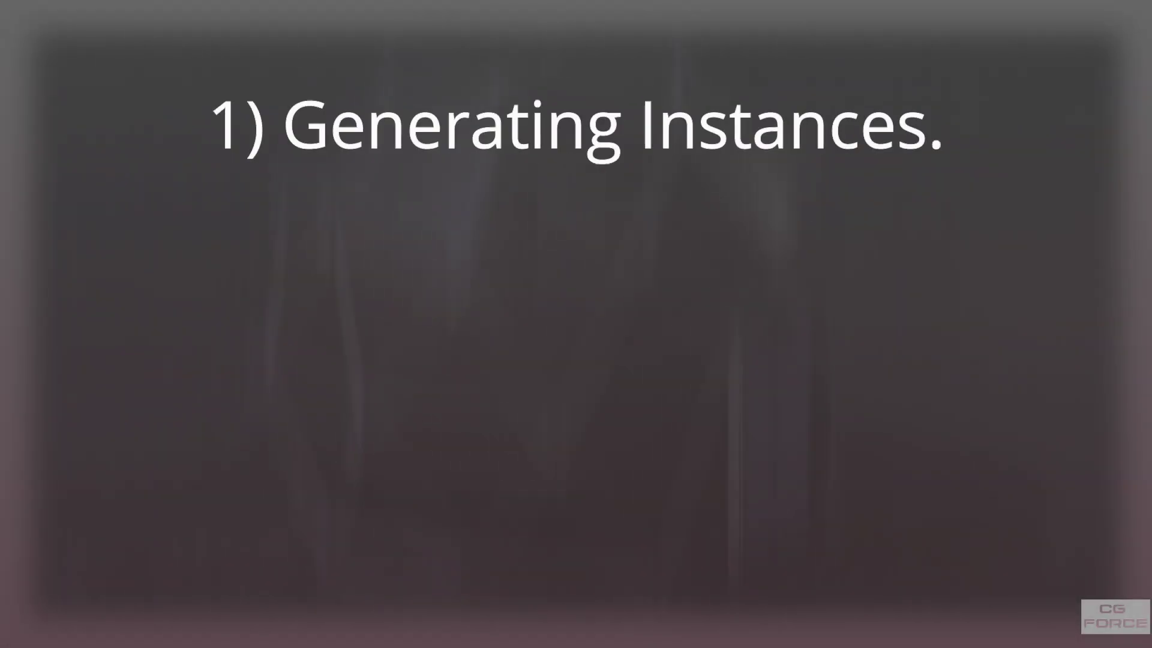
pyautogui.click(900, 523)
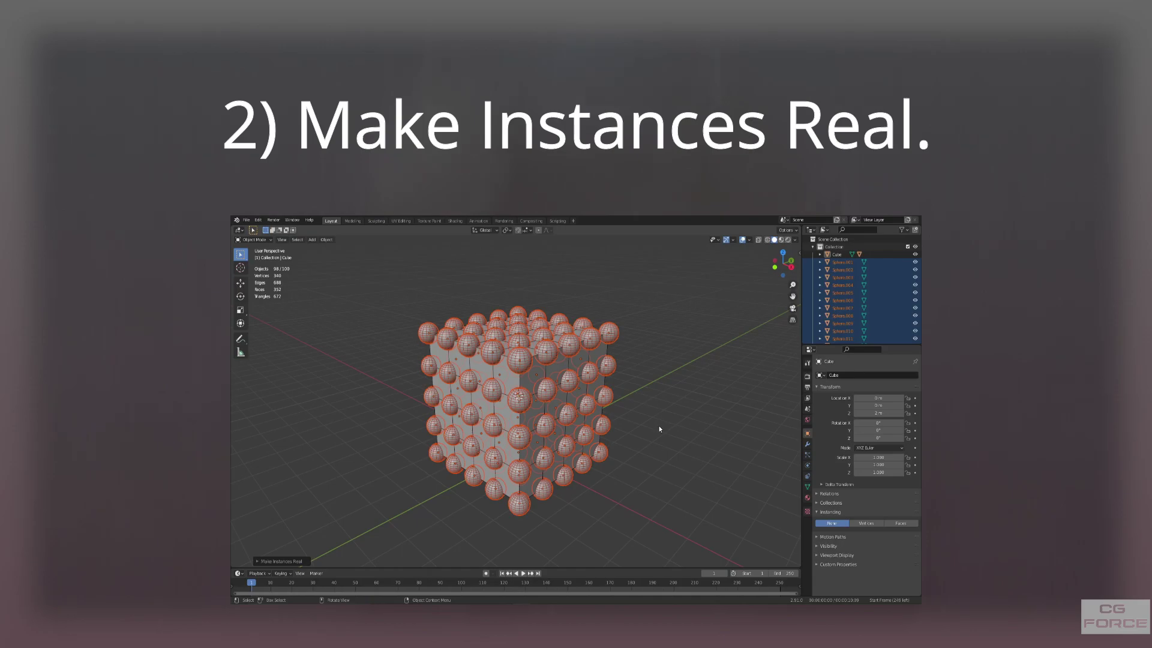
pyautogui.click(519, 396)
pyautogui.press('g')
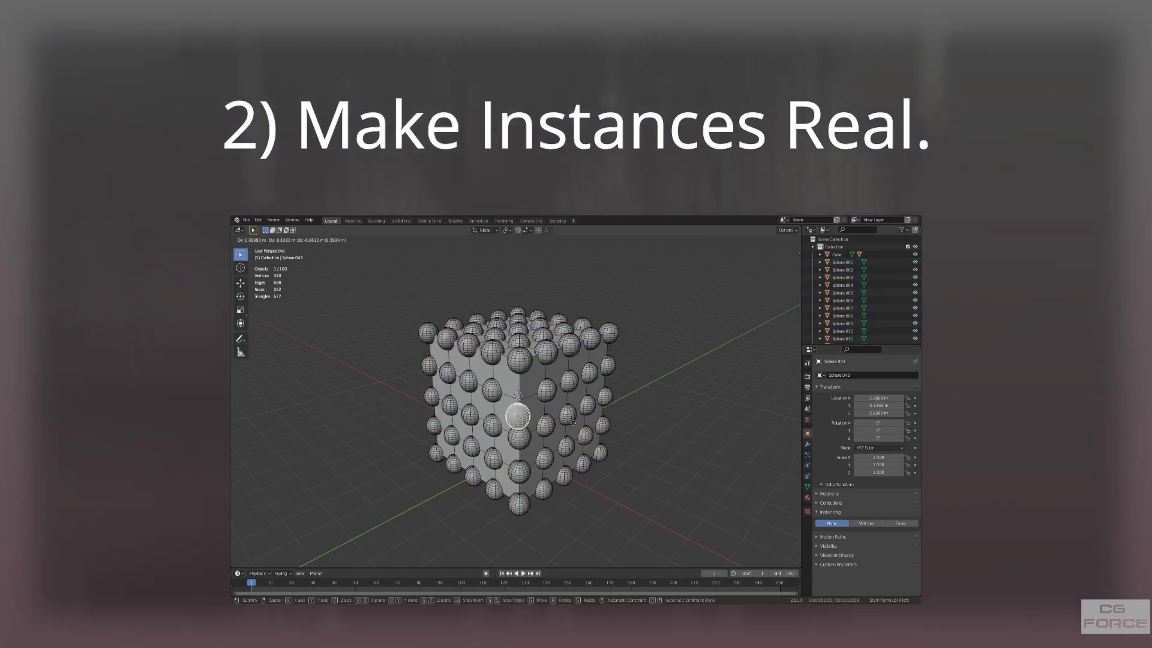
pyautogui.press('r')
pyautogui.click(603, 409)
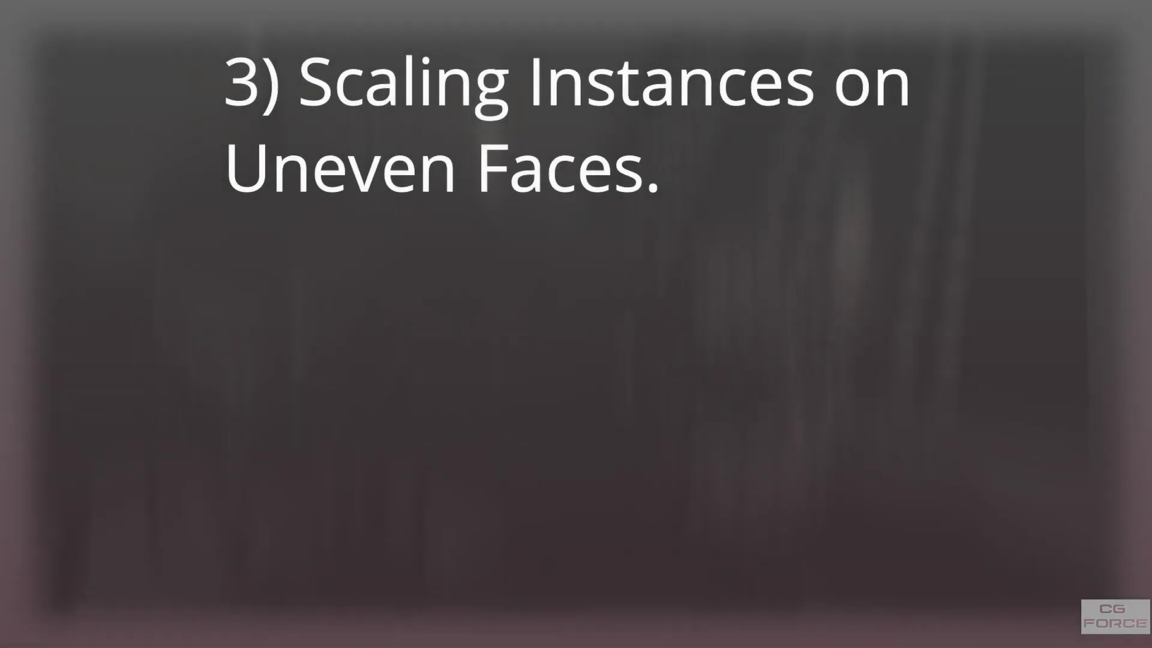
pyautogui.moveTo(628, 514); pyautogui.dragTo(456, 507, button='middle')
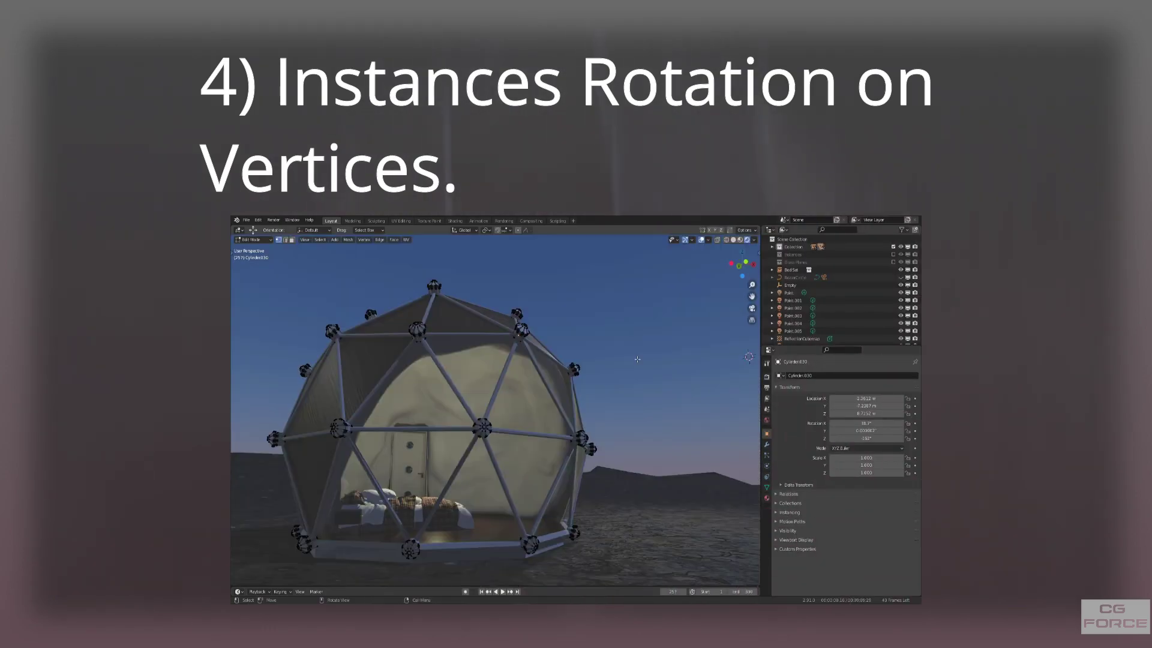
pyautogui.press('r')
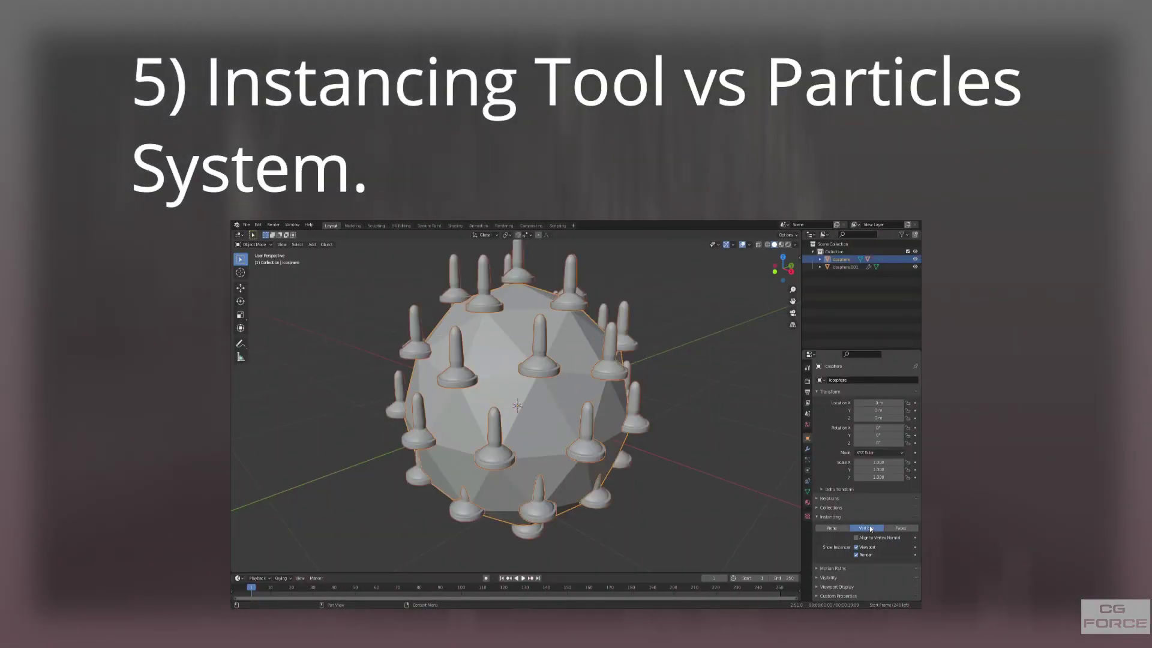
pyautogui.write('rx-90')
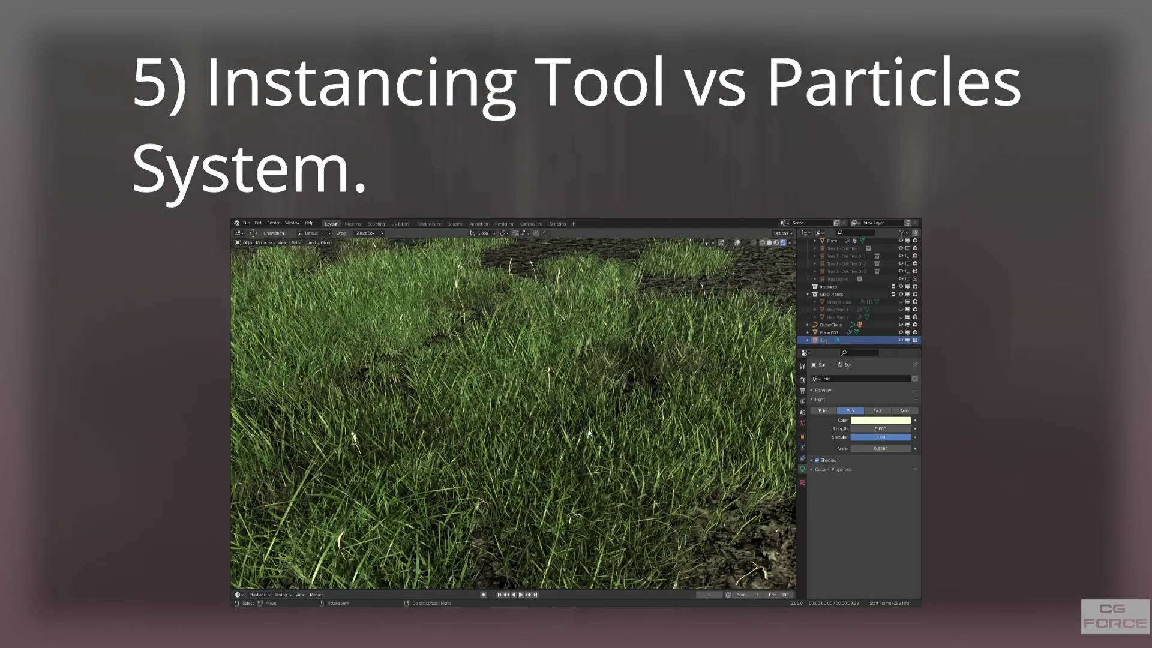
pyautogui.moveTo(589, 433); pyautogui.dragTo(585, 432, button='middle')
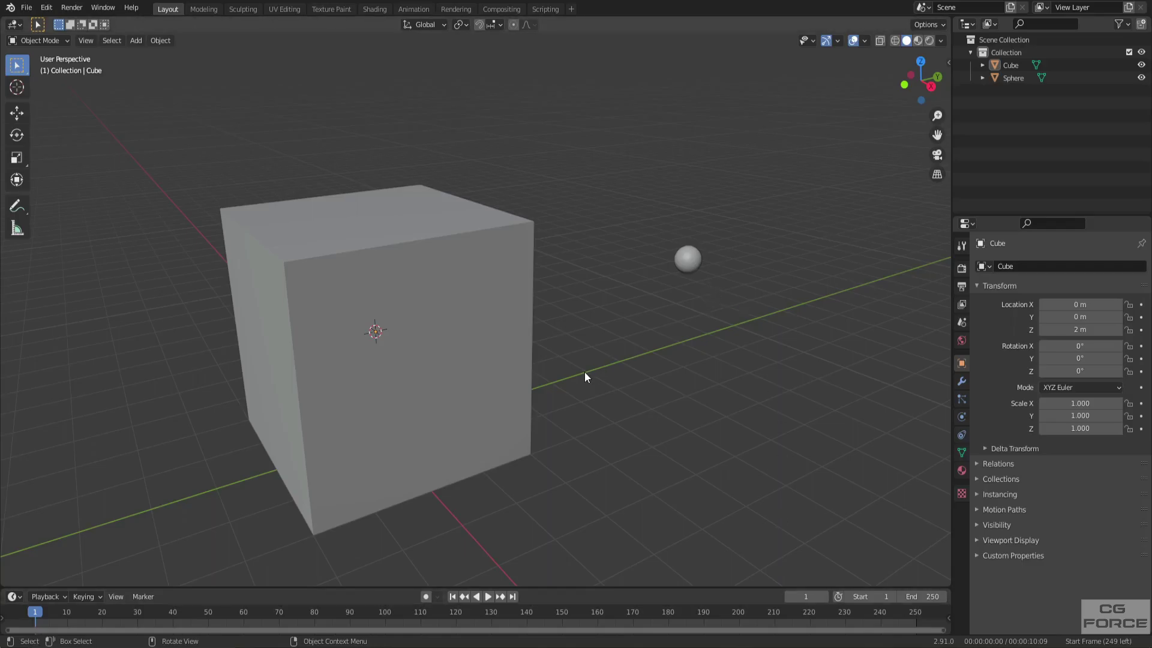
# Snap the small sphere to the 3D cursor at the cube's centre using Selection to Cursor.
pyautogui.click(691, 253)
pyautogui.hotkey('shift', 's')
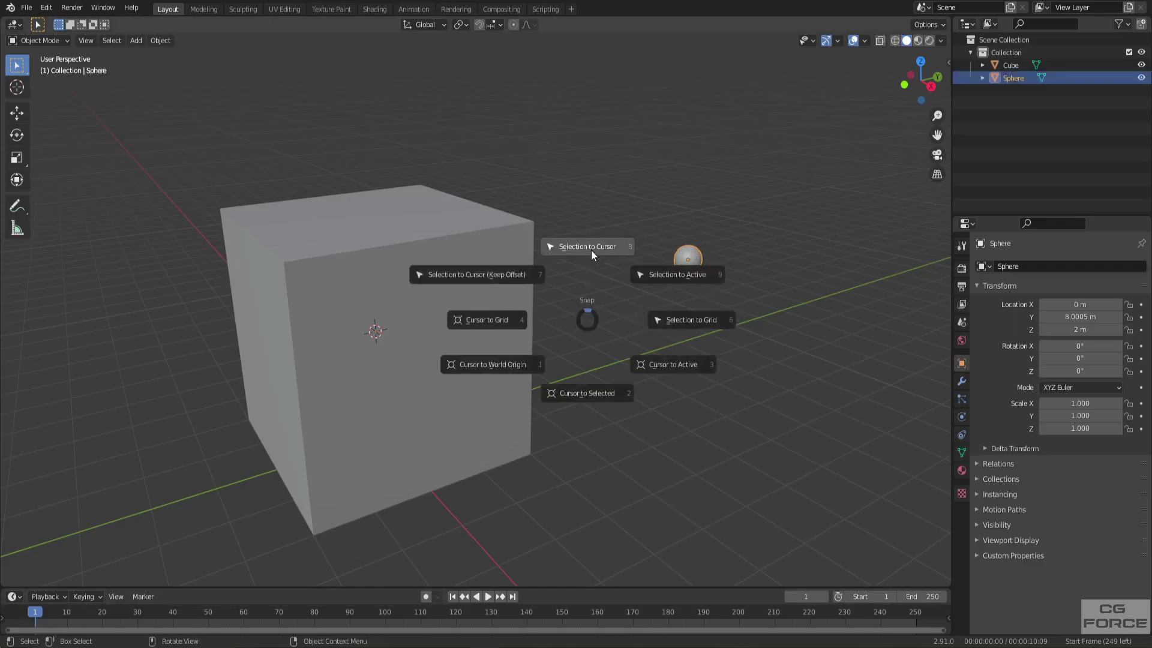
pyautogui.click(591, 251)
# Using wireframe shading to see both, parent the sphere to the cube with the Object option and return to solid shading.
pyautogui.hotkey('shift', 'z')
pyautogui.keyDown('shift'); pyautogui.click(452, 279); pyautogui.keyUp('shift')
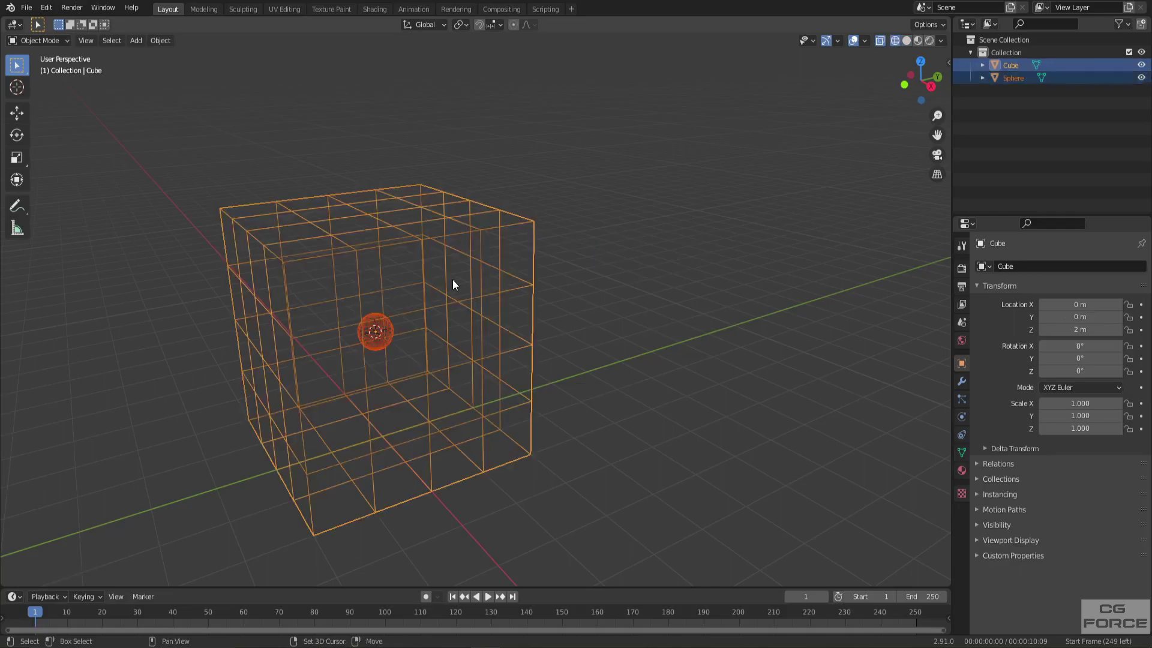
pyautogui.hotkey('ctrl', 'p')
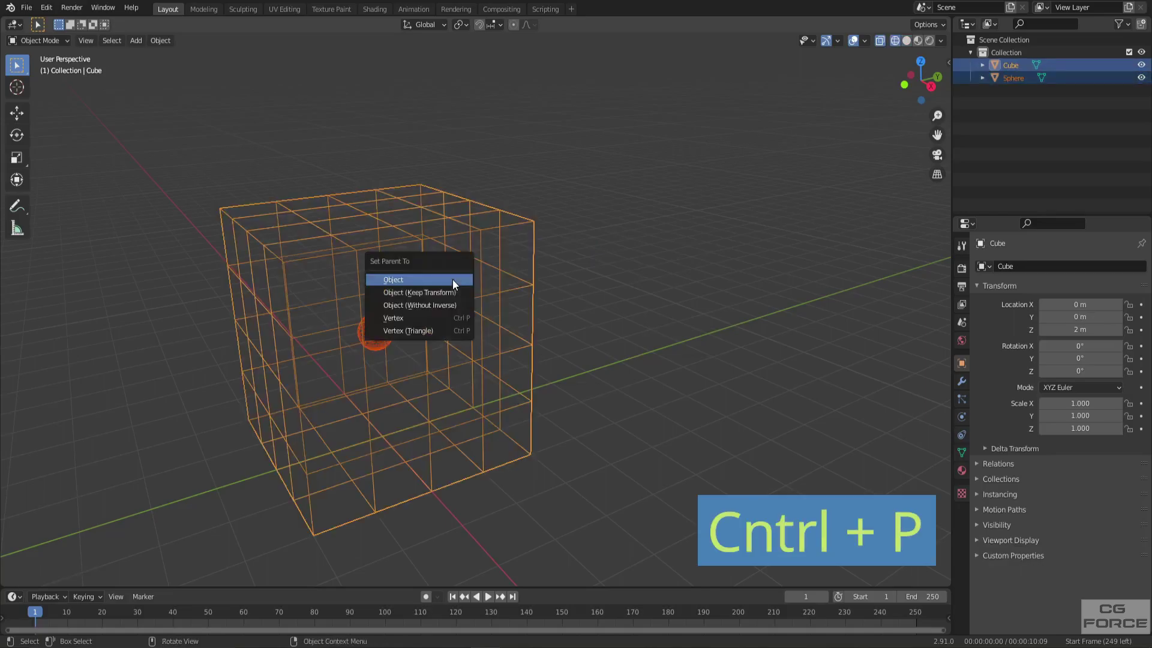
pyautogui.click(453, 285)
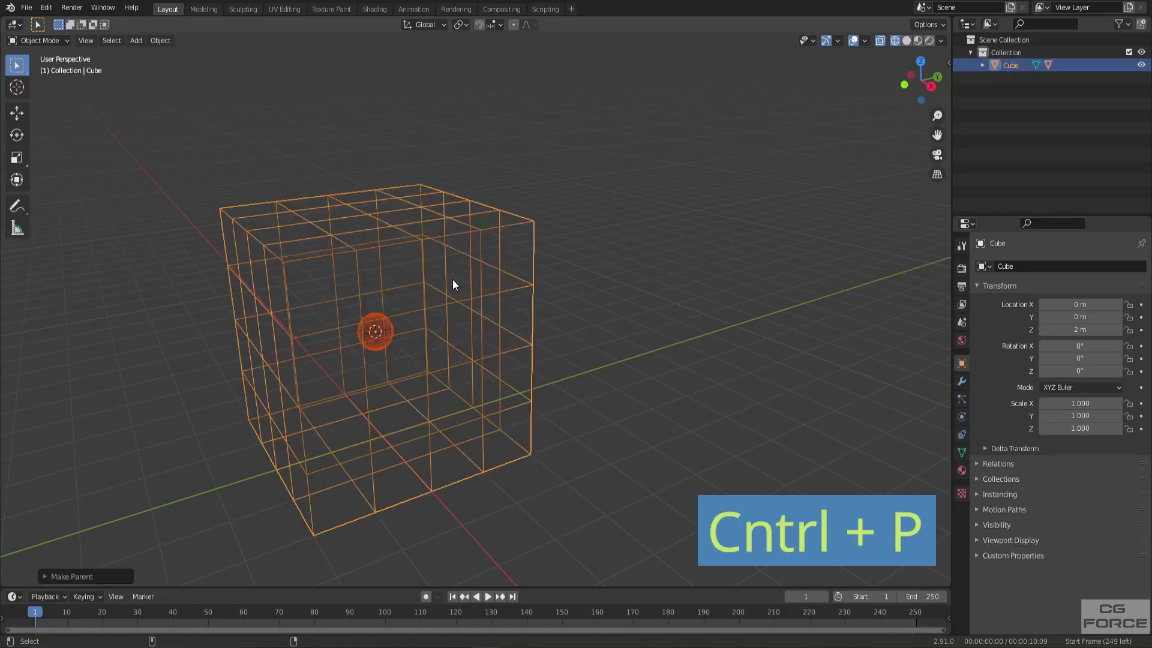
pyautogui.hotkey('shift', 'z')
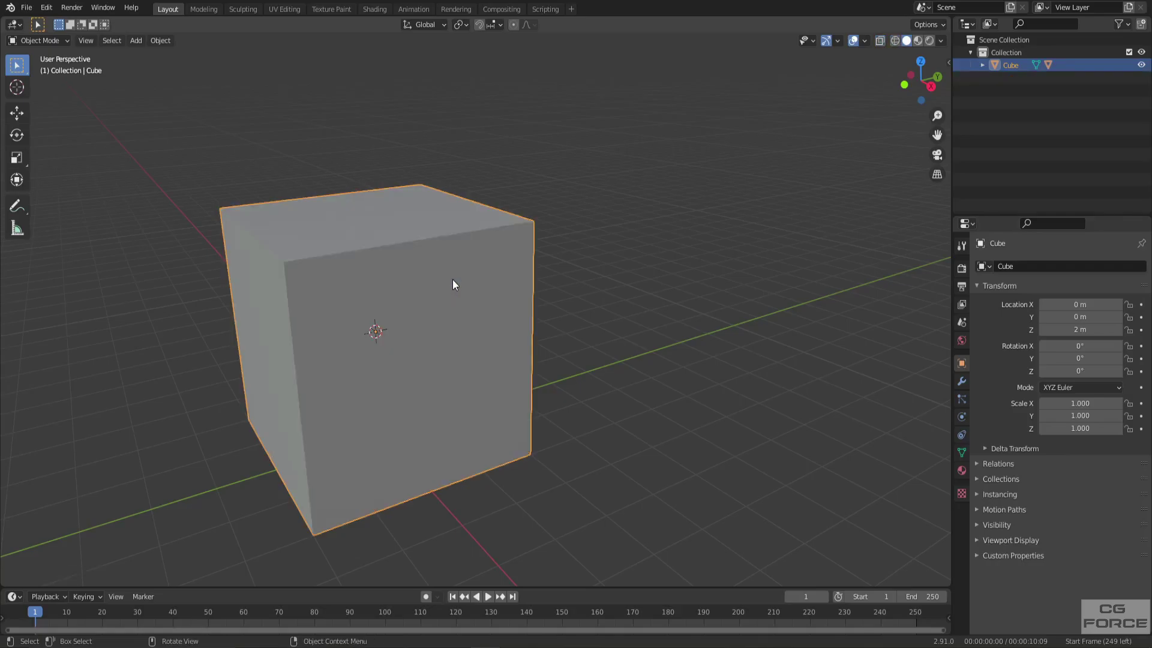
# Instance the sphere on the cube's vertices and switch the instancing to Faces.
pyautogui.click(1030, 499)
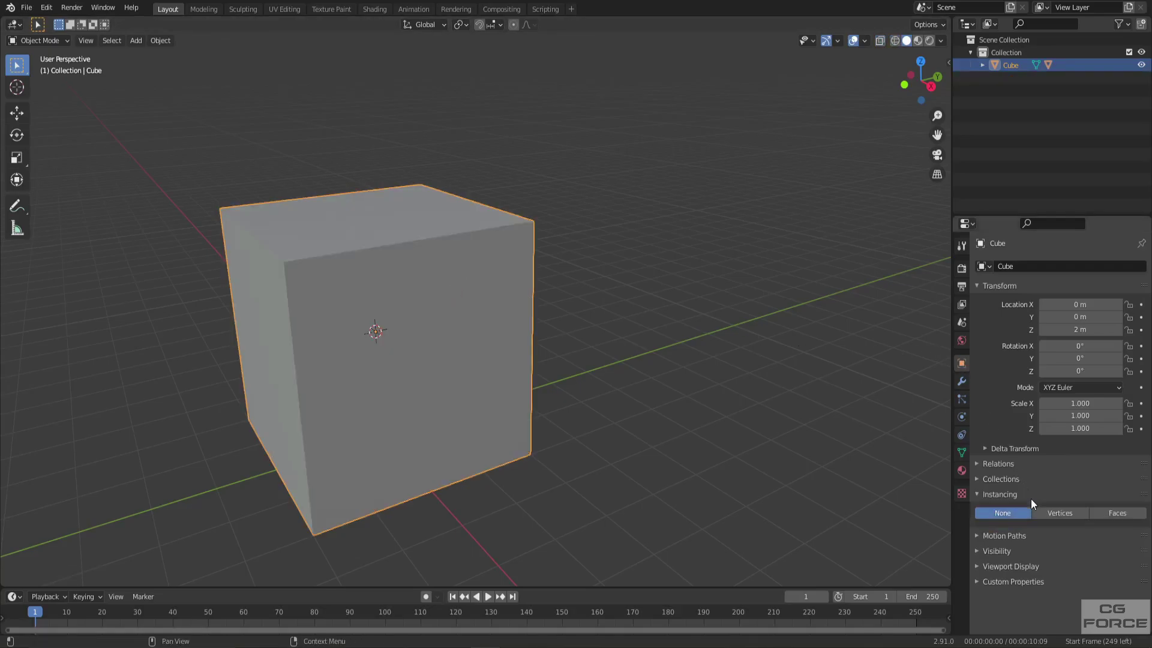
pyautogui.click(1062, 513)
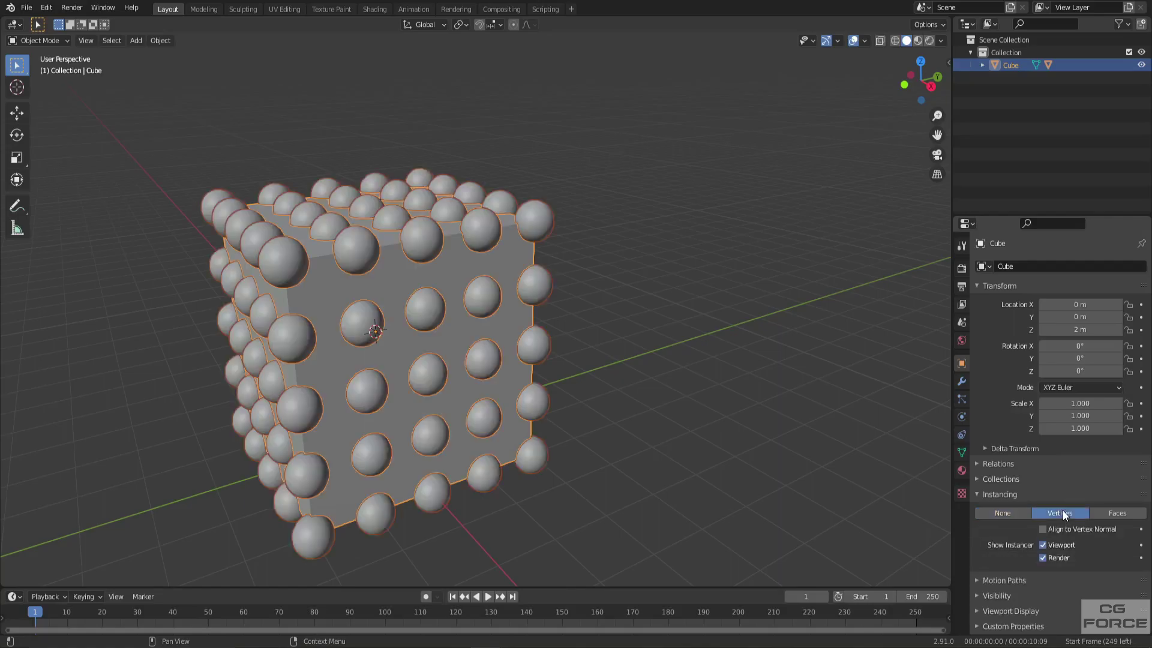
pyautogui.click(1117, 513)
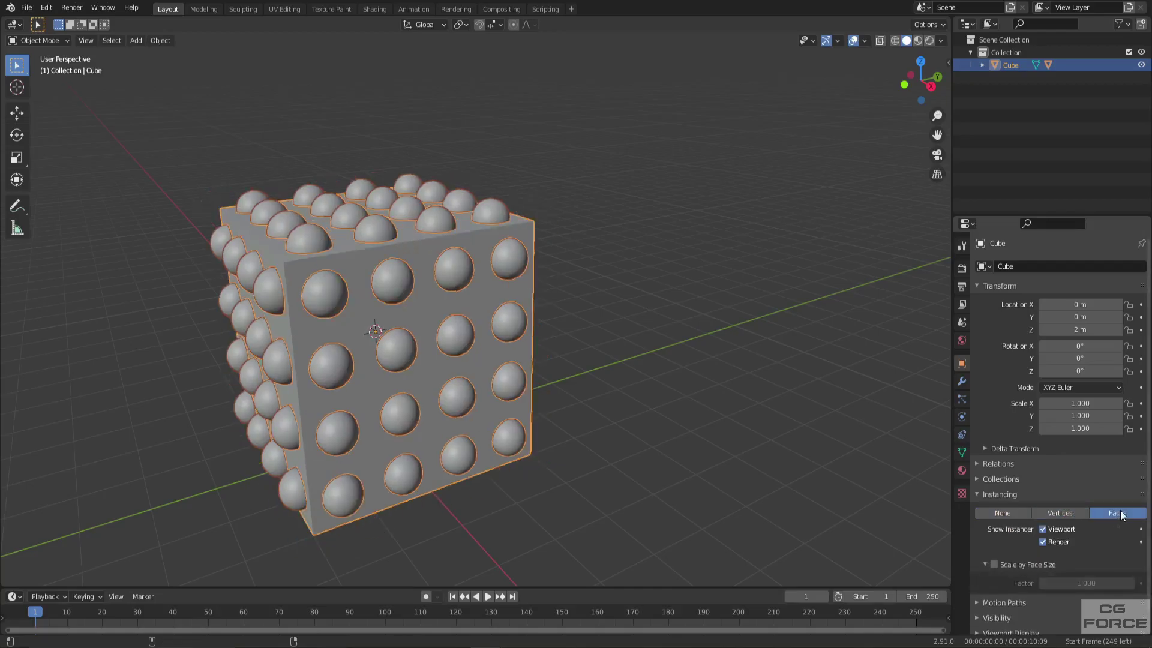
# Toggle the instancer's viewport visibility off and on, and compare Vertices instancing with Faces instancing on the cube.
pyautogui.click(1049, 533)
pyautogui.click(1049, 533)
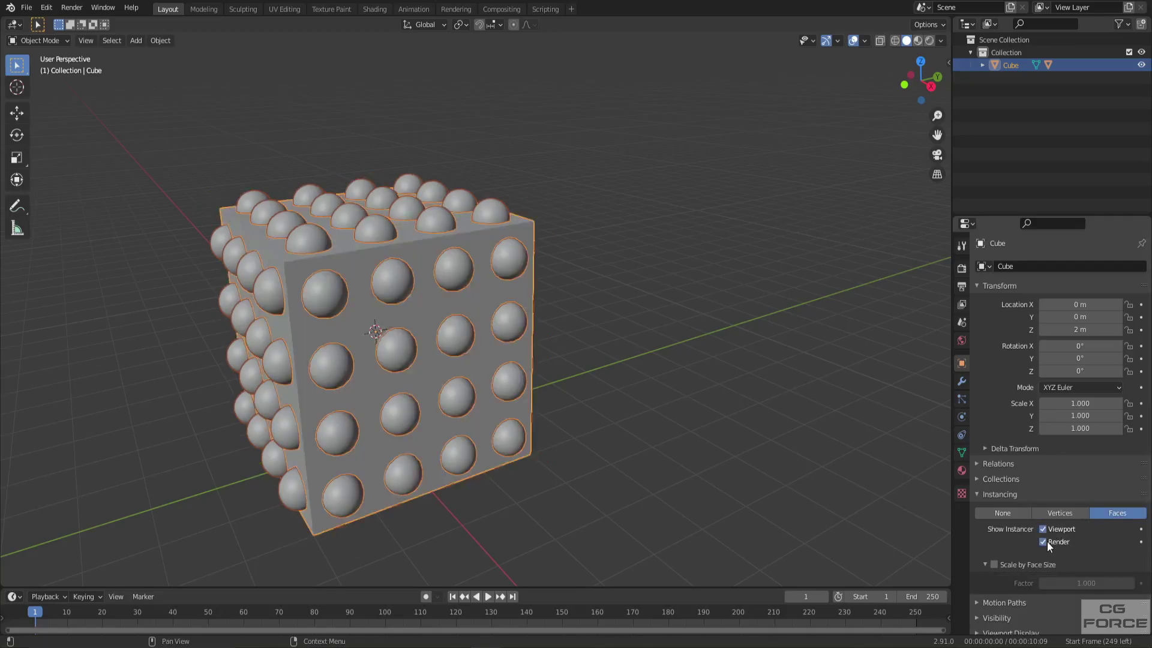
pyautogui.click(1060, 512)
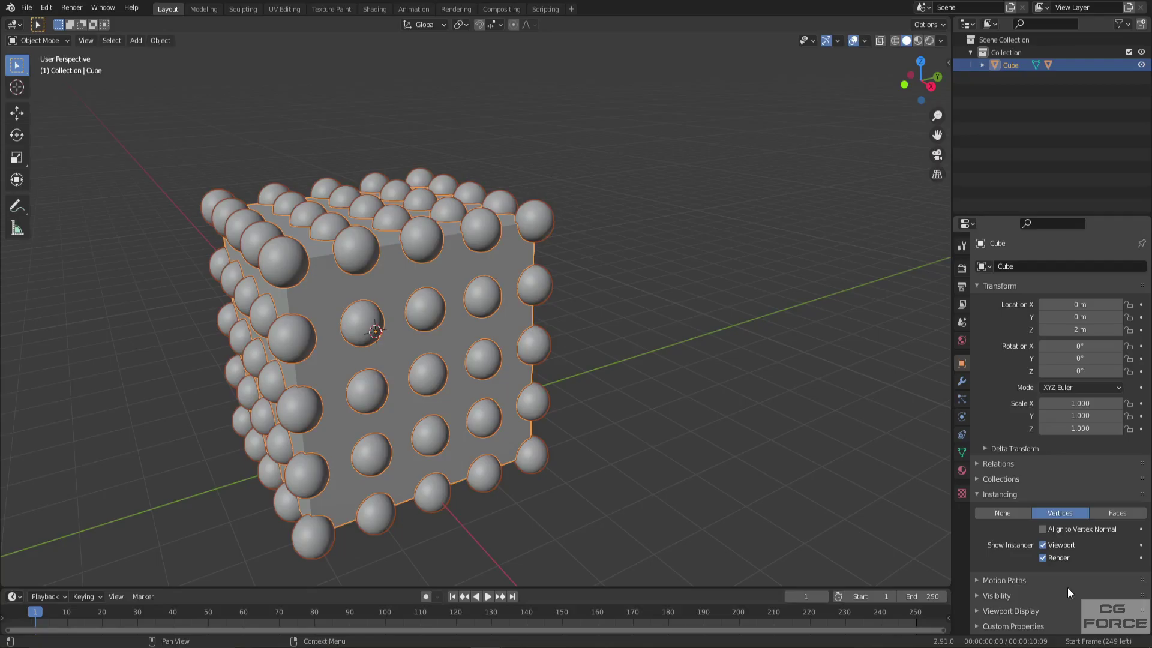
pyautogui.click(1117, 513)
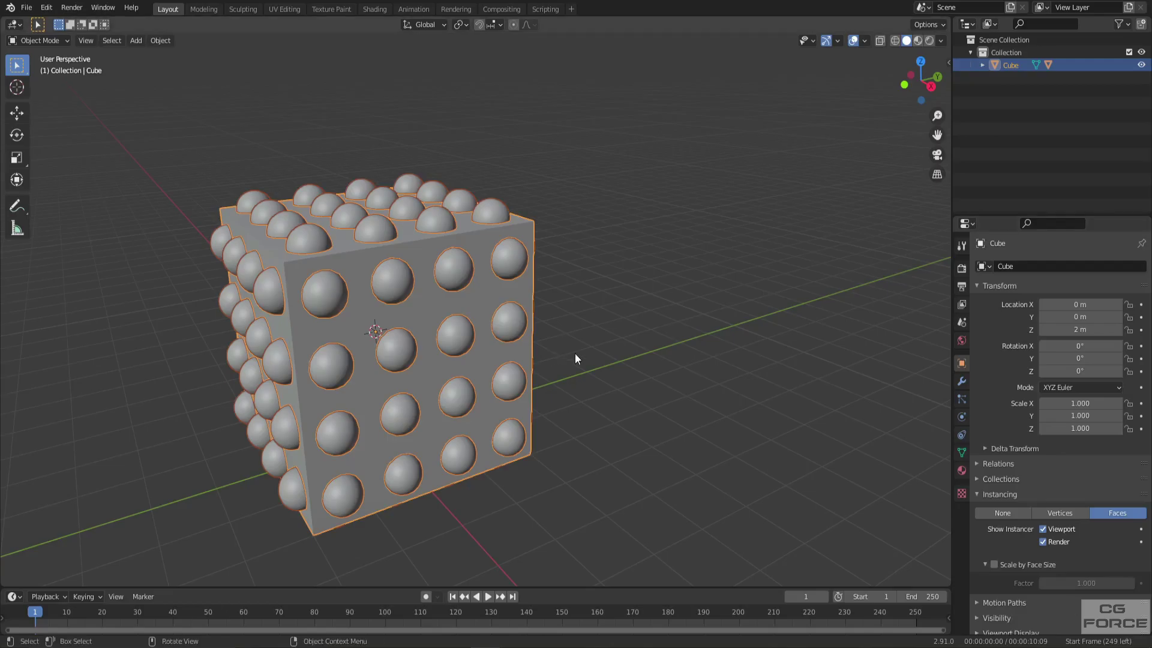
# Move the original sphere horizontally out of the cube to about X 0.48 m, Y 7.1 m, keeping its height locked.
pyautogui.hotkey('alt', 'z')
pyautogui.click(378, 331)
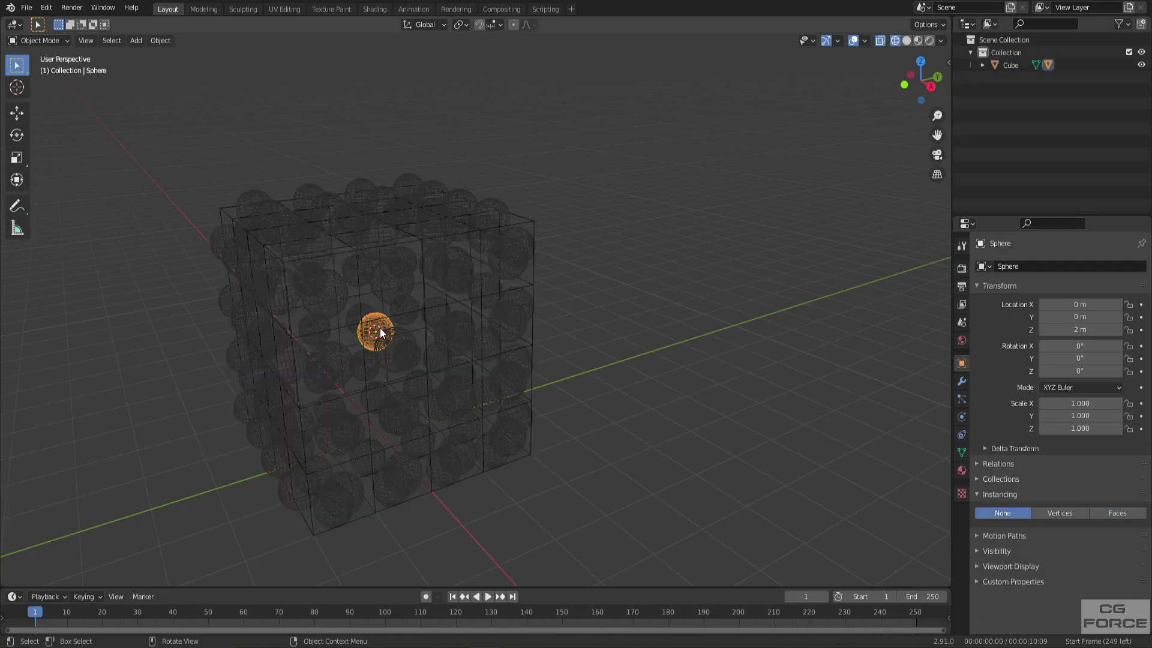
pyautogui.hotkey('alt', 'z')
pyautogui.press('g')
pyautogui.hotkey('shift', 'z')
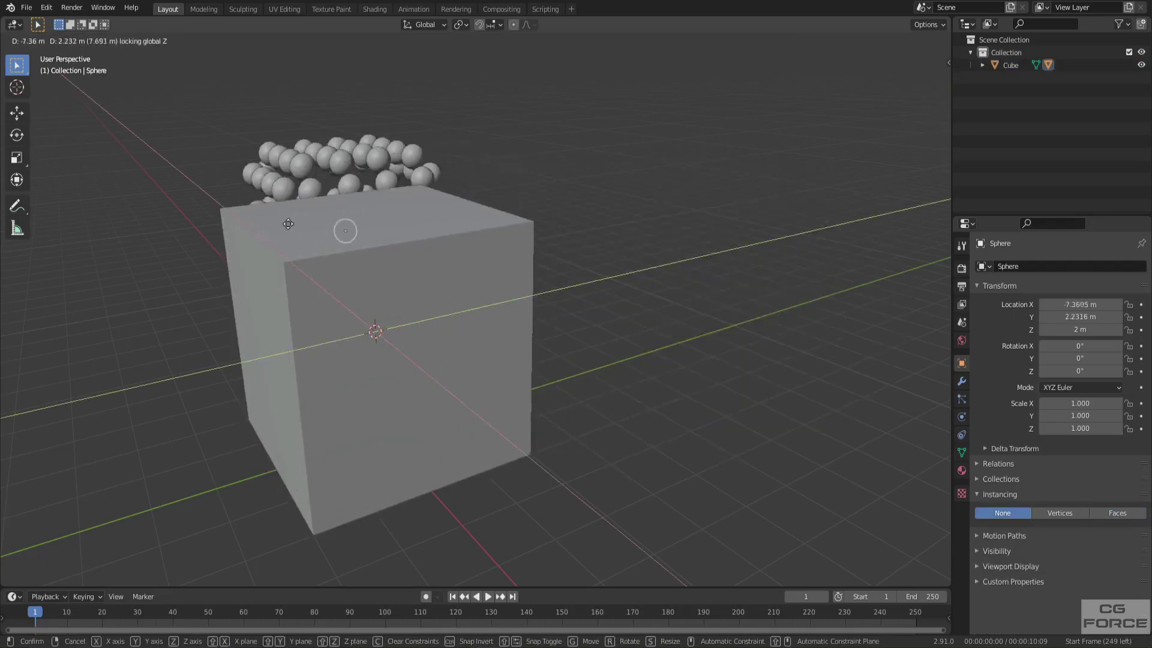
pyautogui.click(675, 268)
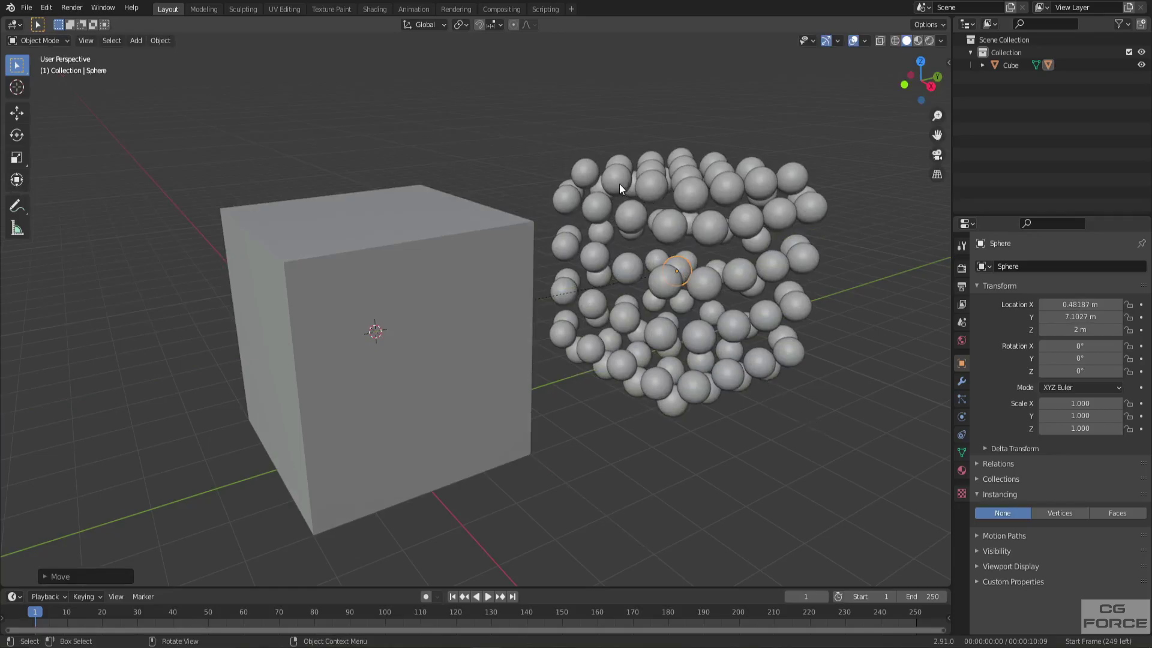
# Check how instances and the original sphere select, and view the original's mesh in Edit Mode before returning to Object Mode.
pyautogui.keyDown('shift'); pyautogui.click(643, 198); pyautogui.keyUp('shift')
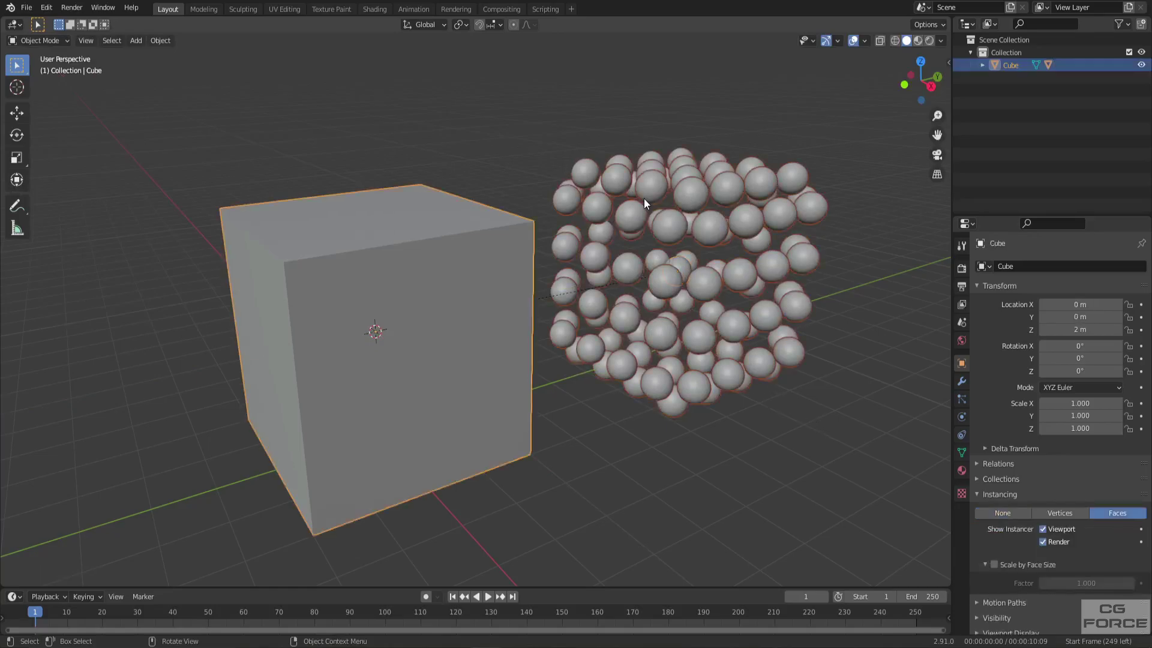
pyautogui.click(678, 259)
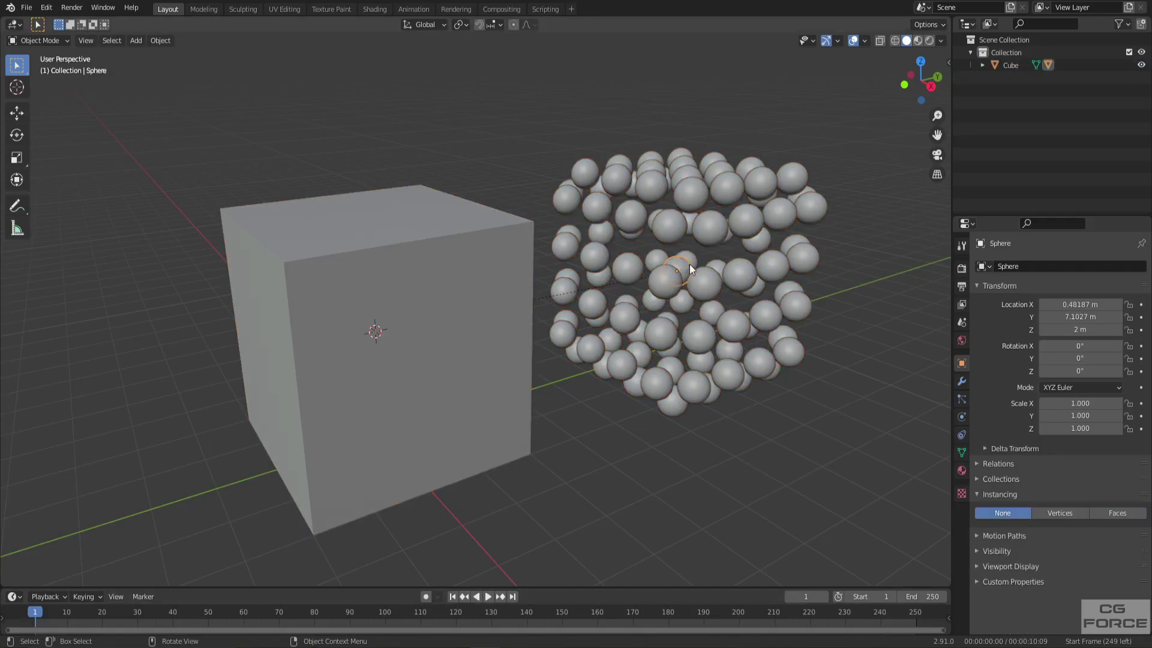
pyautogui.press('Tab')
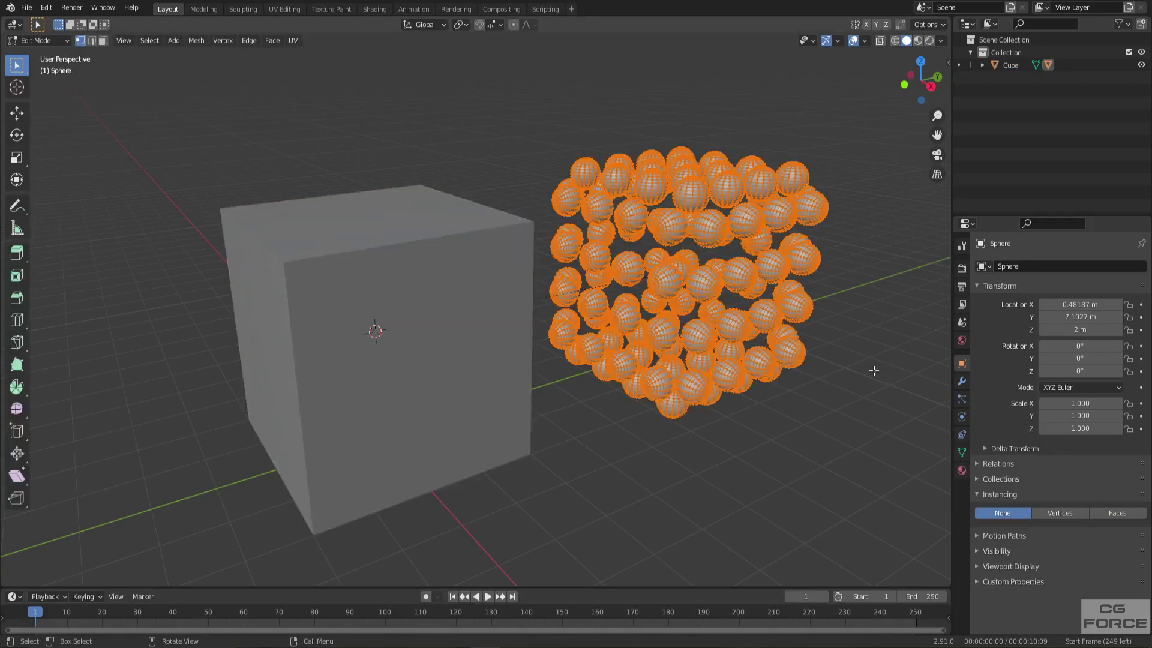
pyautogui.press('Tab')
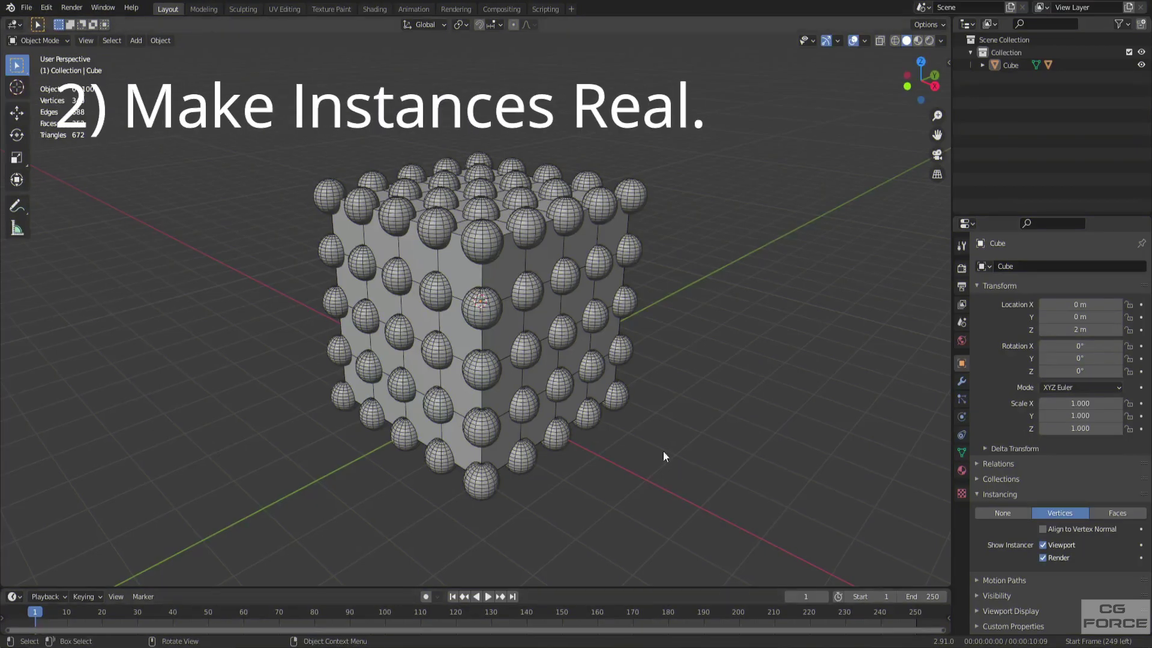
# Apply Make Instances Real to the cube carrying the vertex-instanced spheres.
pyautogui.click(543, 324)
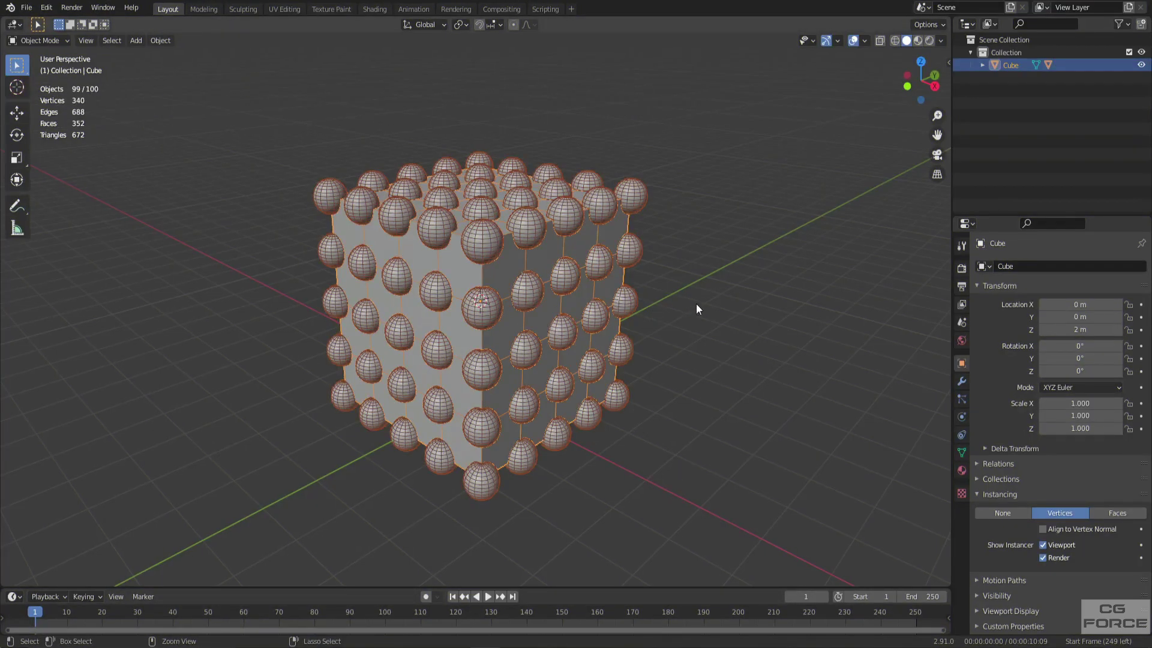
pyautogui.hotkey('ctrl', 'a')
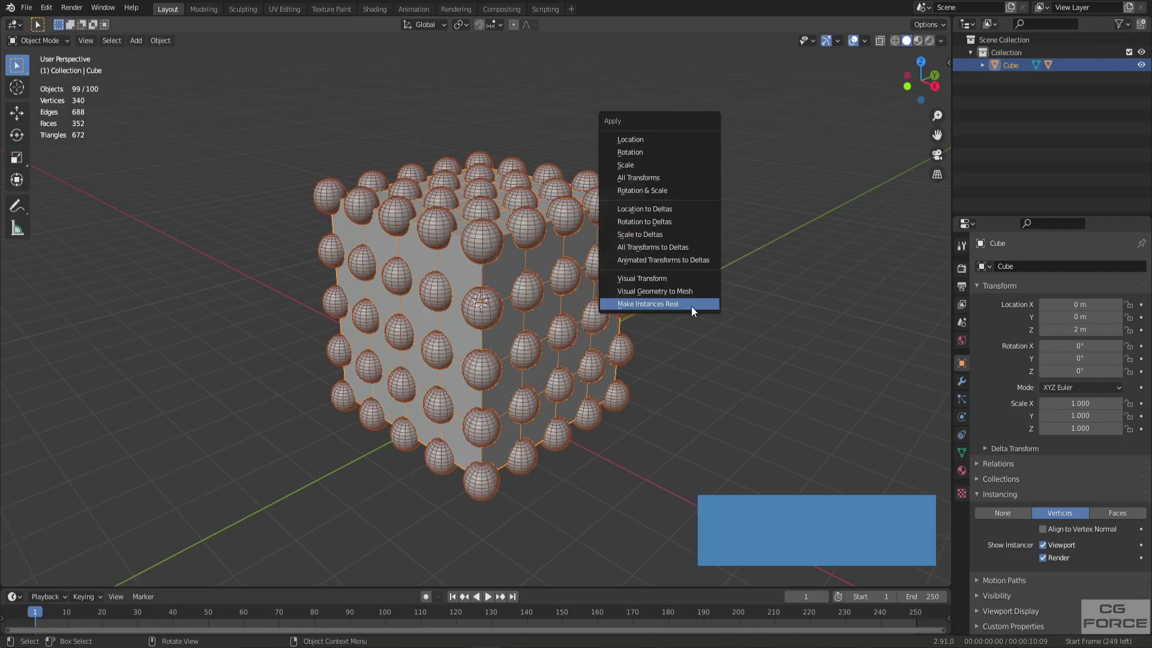
pyautogui.click(691, 306)
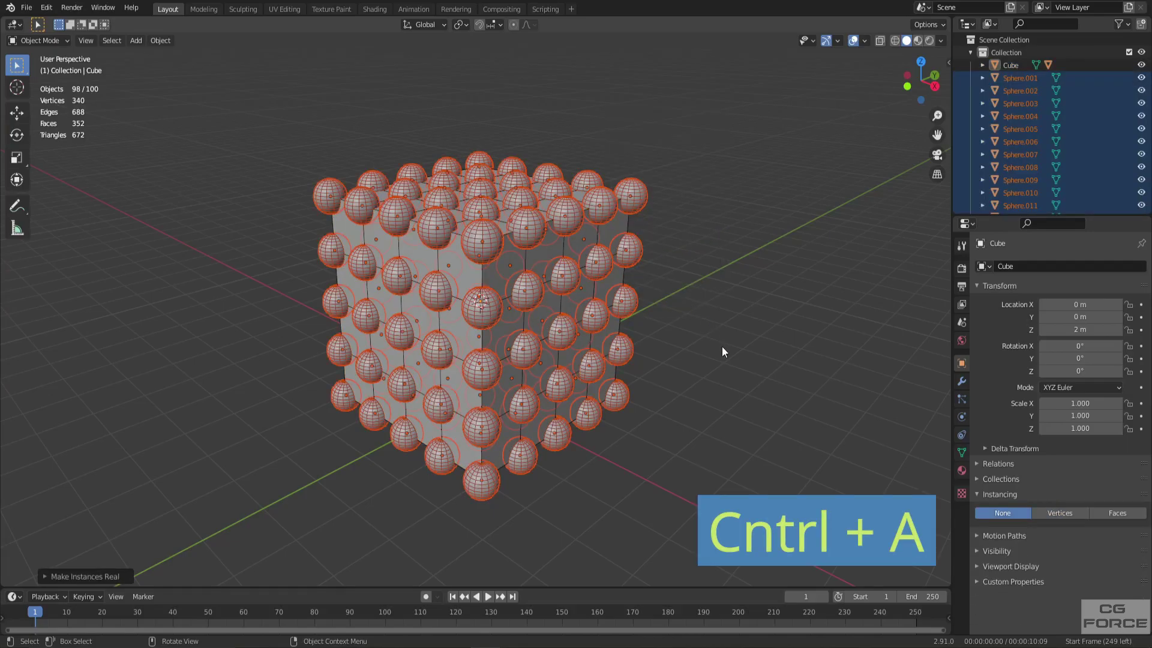
# Try moving and scaling a single sphere on the cube's front vertical edge.
pyautogui.click(480, 303)
pyautogui.press('g')
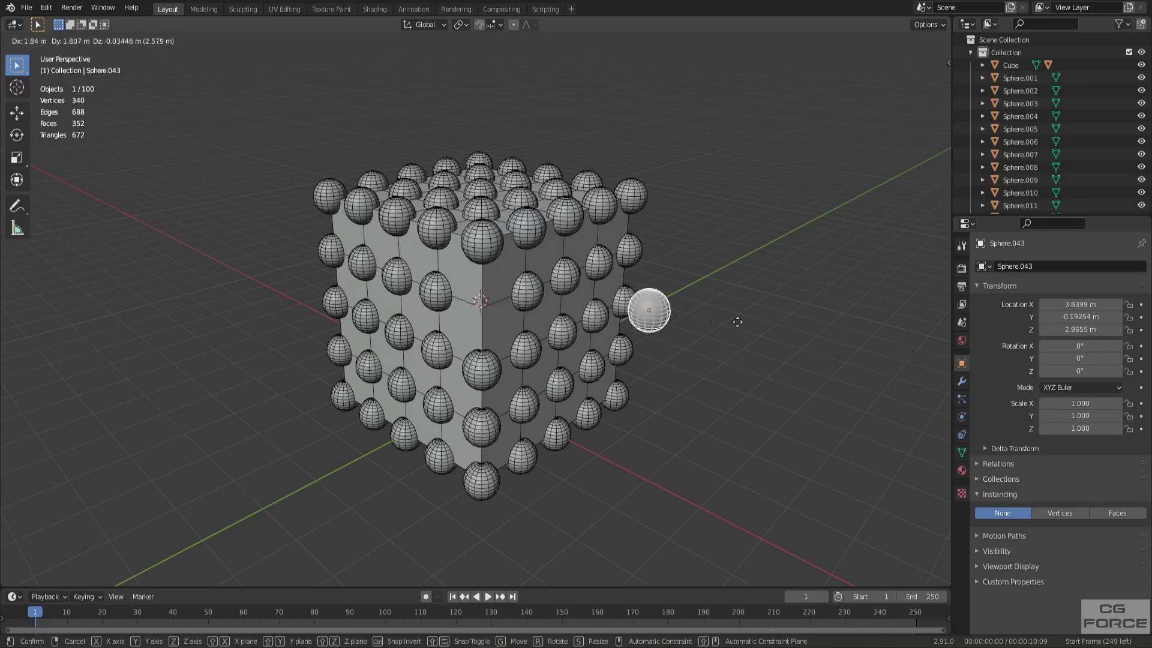
pyautogui.press('Escape')
pyautogui.press('s')
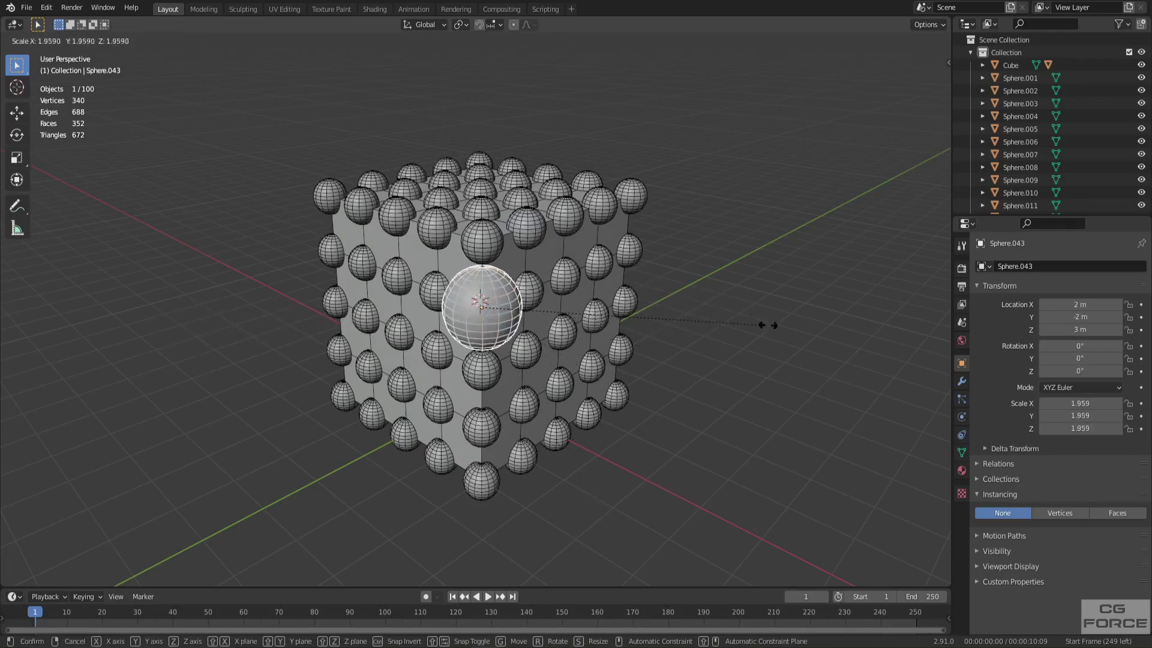
pyautogui.press('Escape')
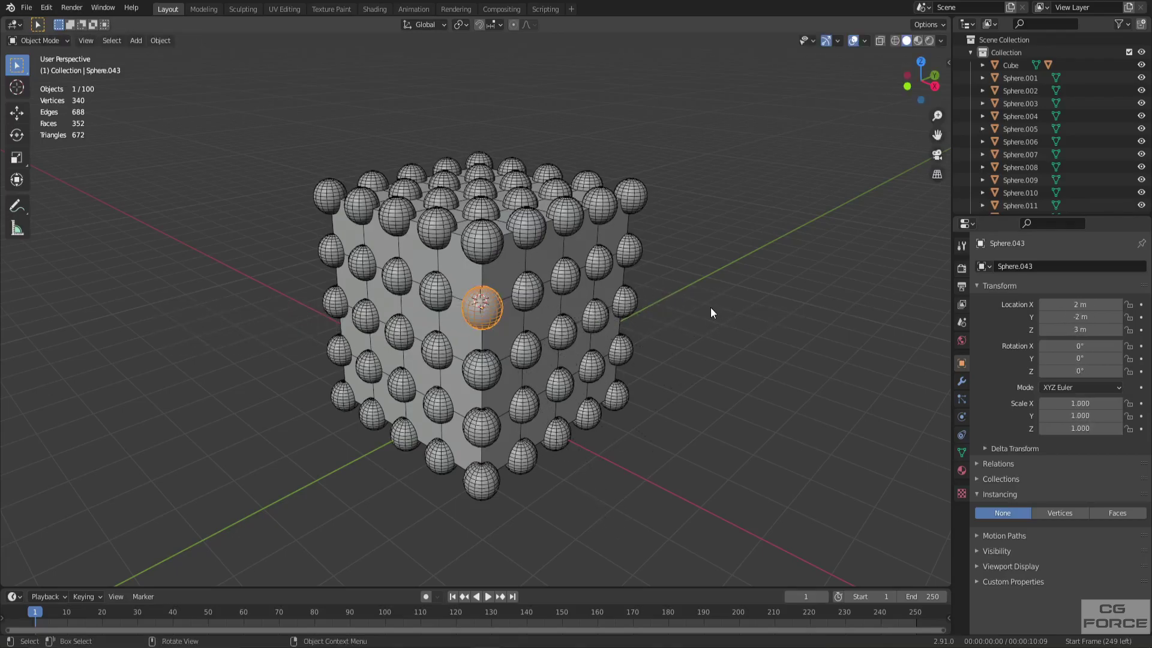
# Inspect the selected sphere's shared mesh in Edit Mode, return to Object Mode and show its mesh data properties.
pyautogui.press('Tab')
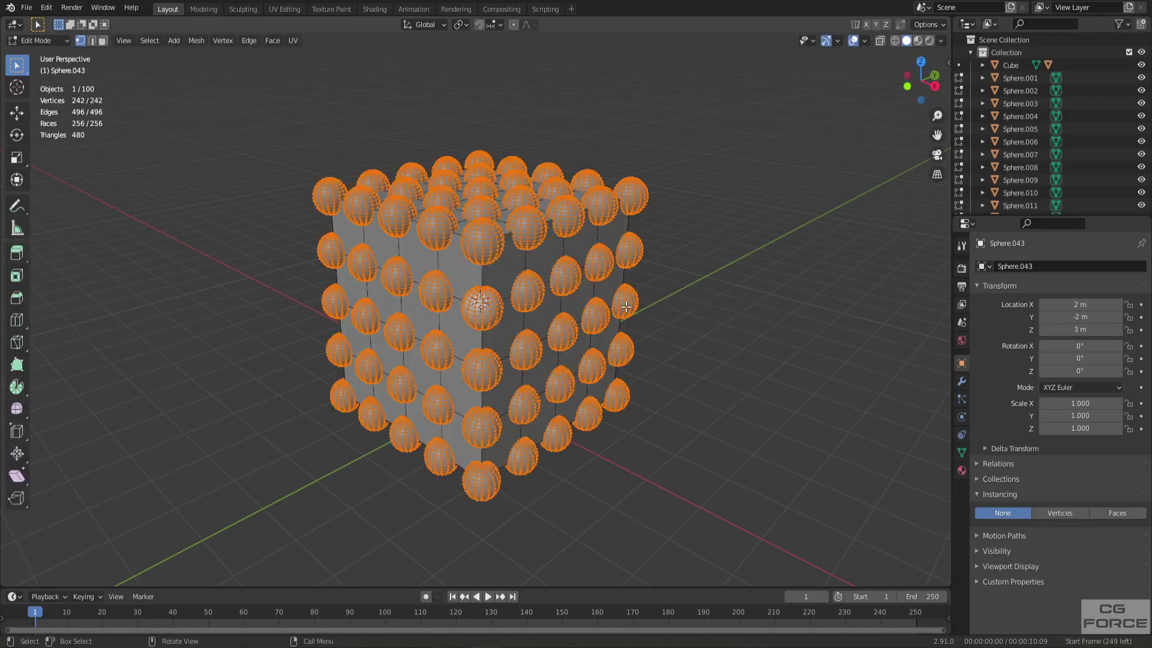
pyautogui.press('Tab')
pyautogui.click(961, 452)
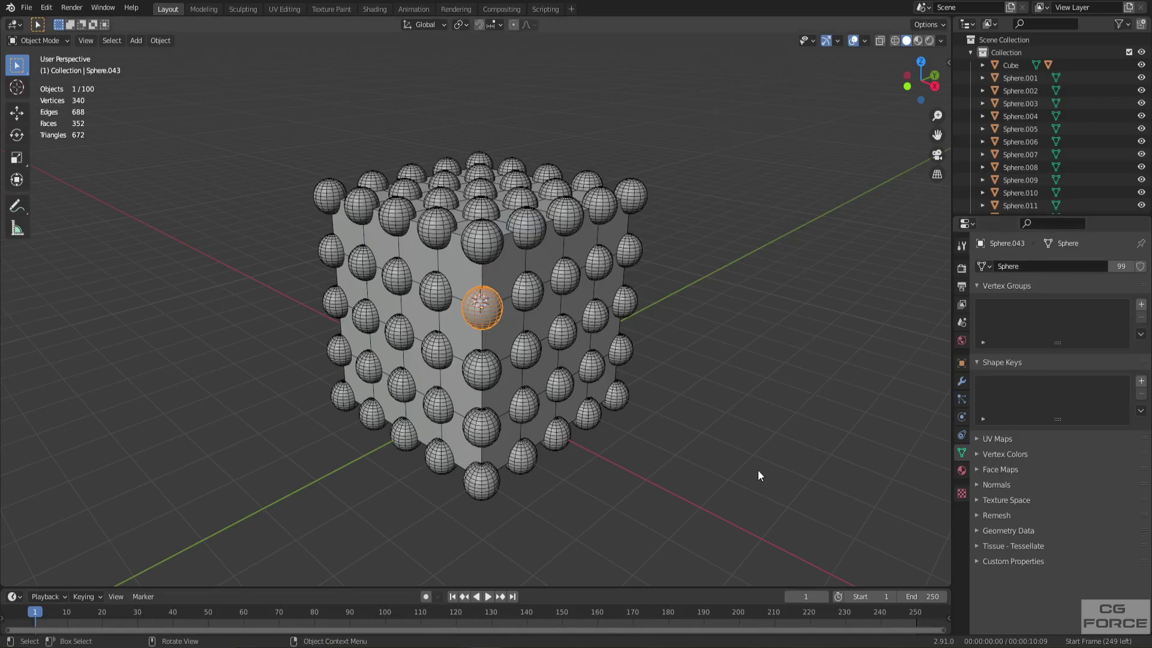
# Hide the cube and delete the converted sphere at the far right corner of the top layer.
pyautogui.click(496, 268)
pyautogui.press('h')
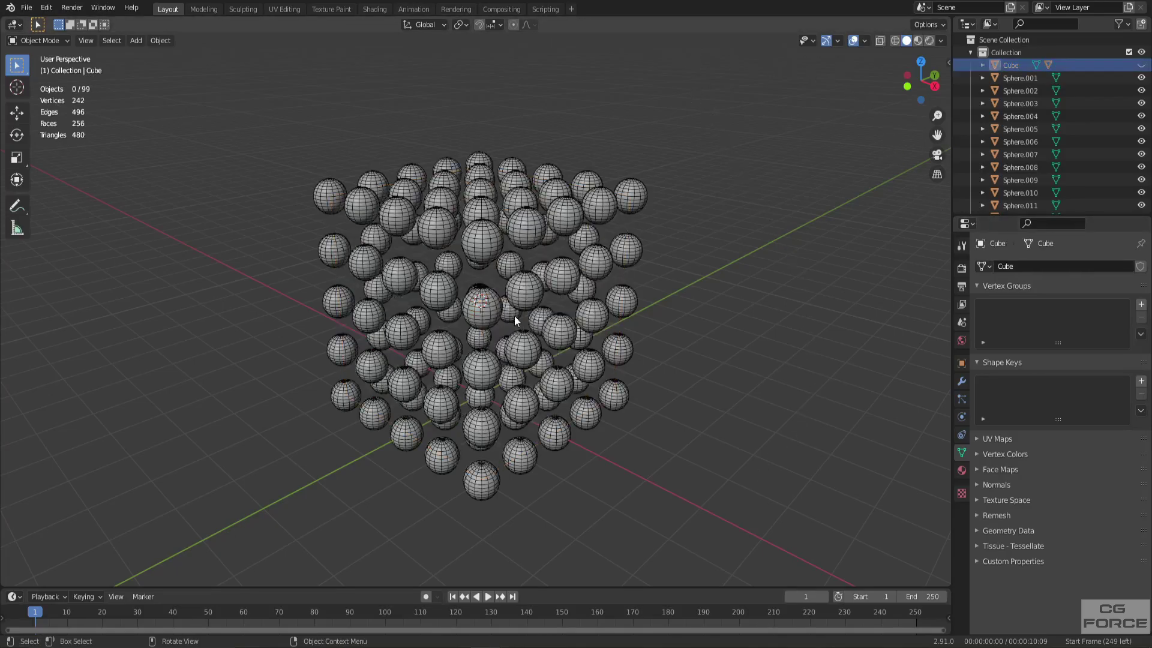
pyautogui.click(639, 211)
pyautogui.press('x')
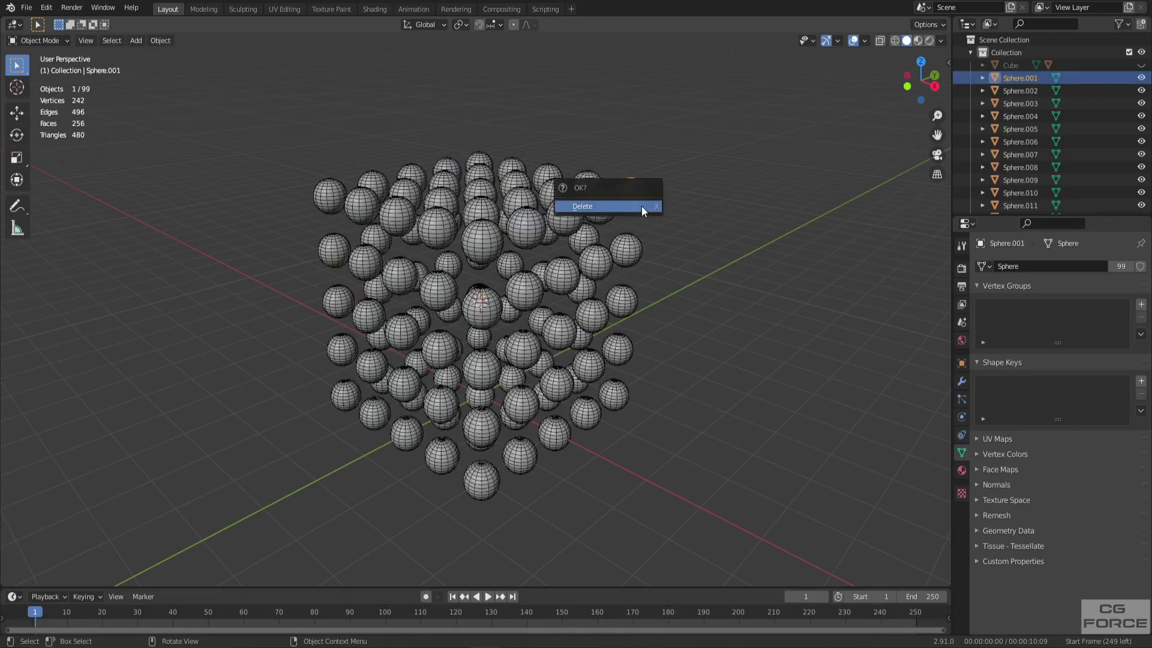
pyautogui.click(642, 206)
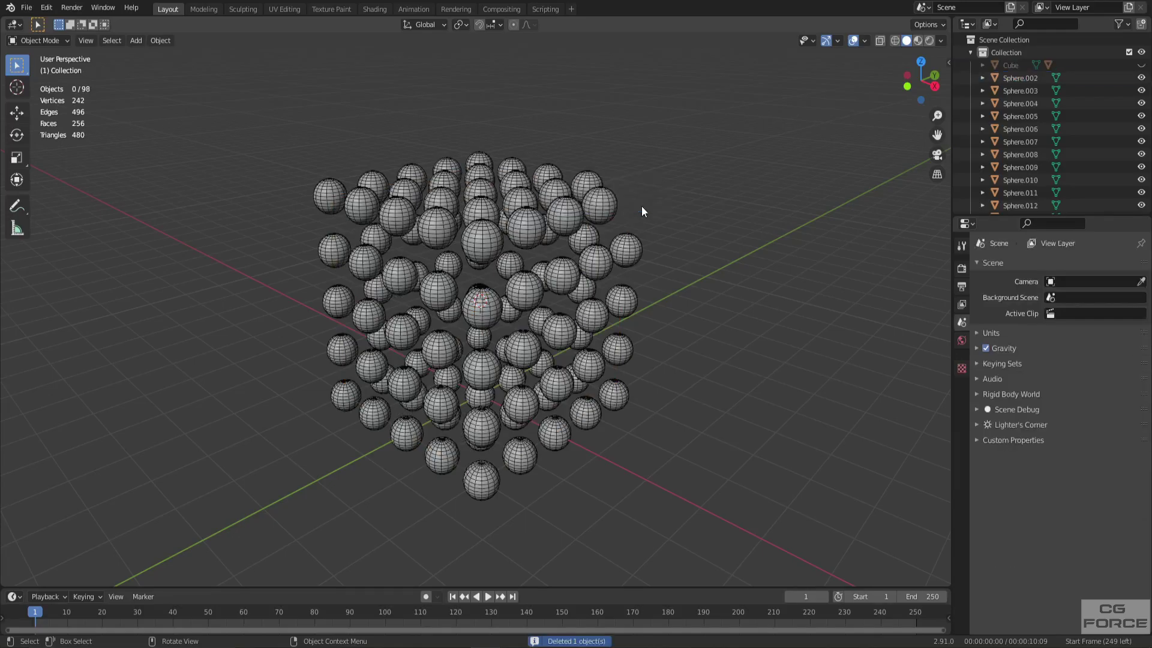
pyautogui.click(530, 333)
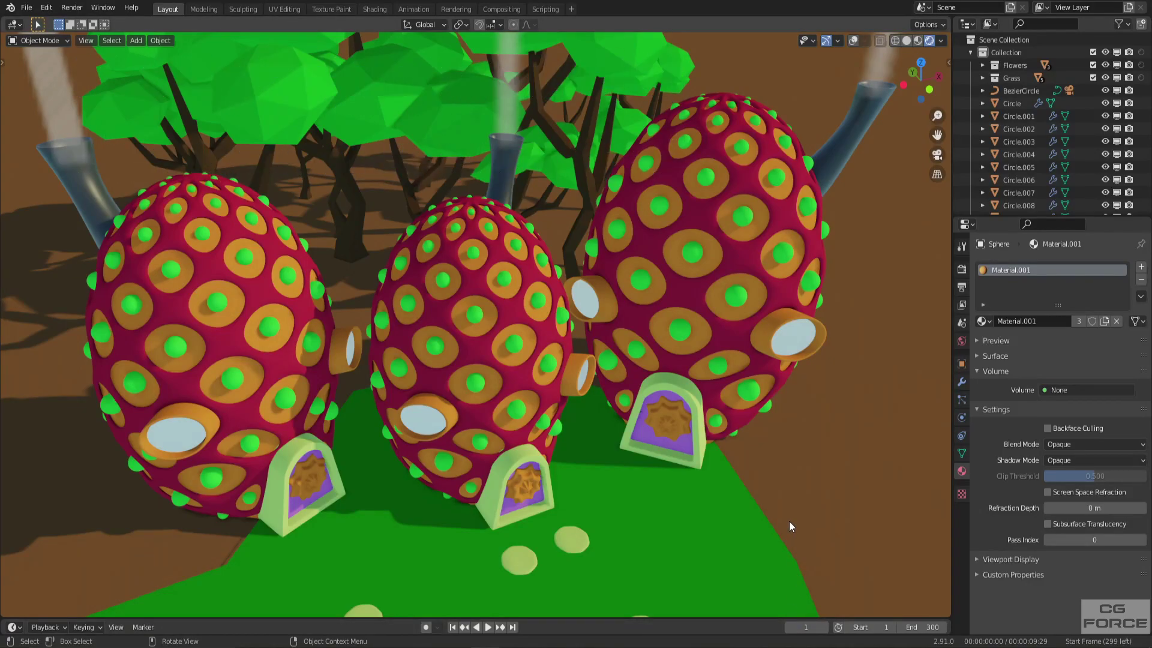
pyautogui.moveTo(781, 517); pyautogui.dragTo(545, 456, button='middle')
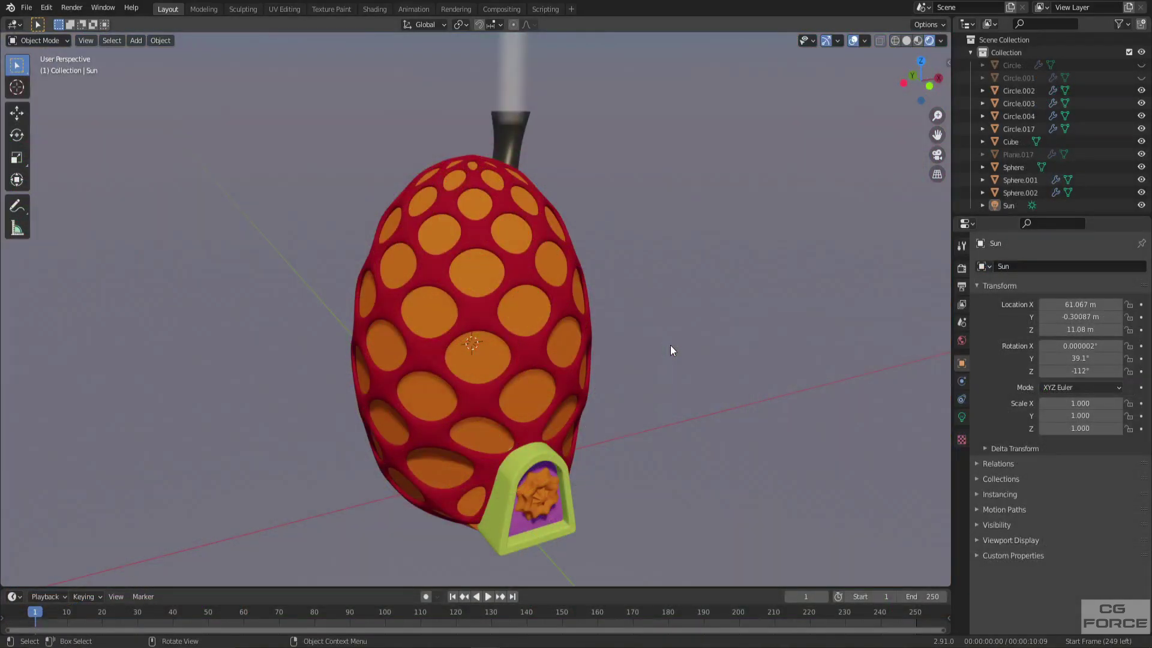
# Parent the small sphere at the egg's centre to the egg's body with the Object option.
pyautogui.hotkey('shift', 'z')
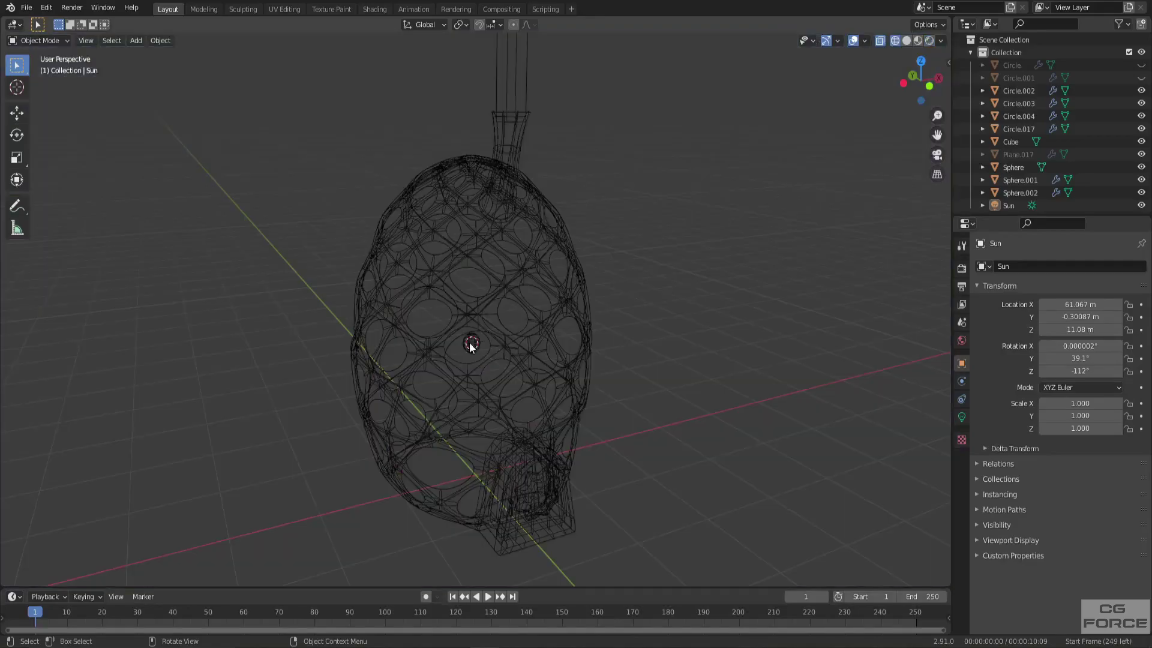
pyautogui.click(470, 351)
pyautogui.scroll(3, 470, 354)
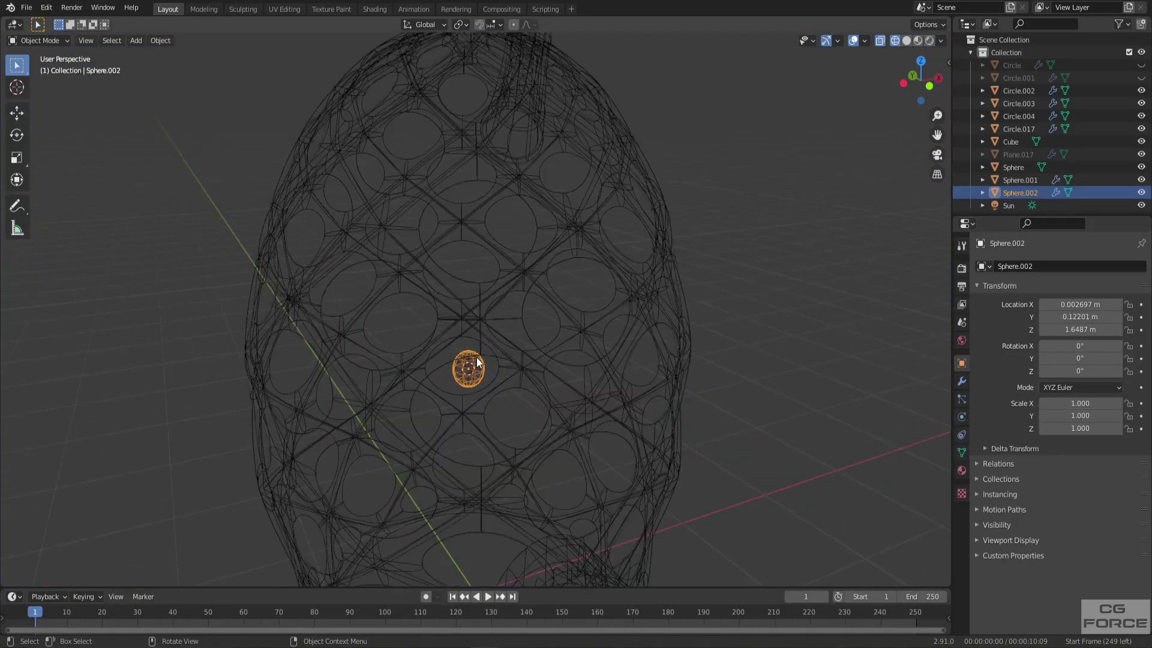
pyautogui.scroll(-2, 477, 360)
pyautogui.hotkey('shift', 'z')
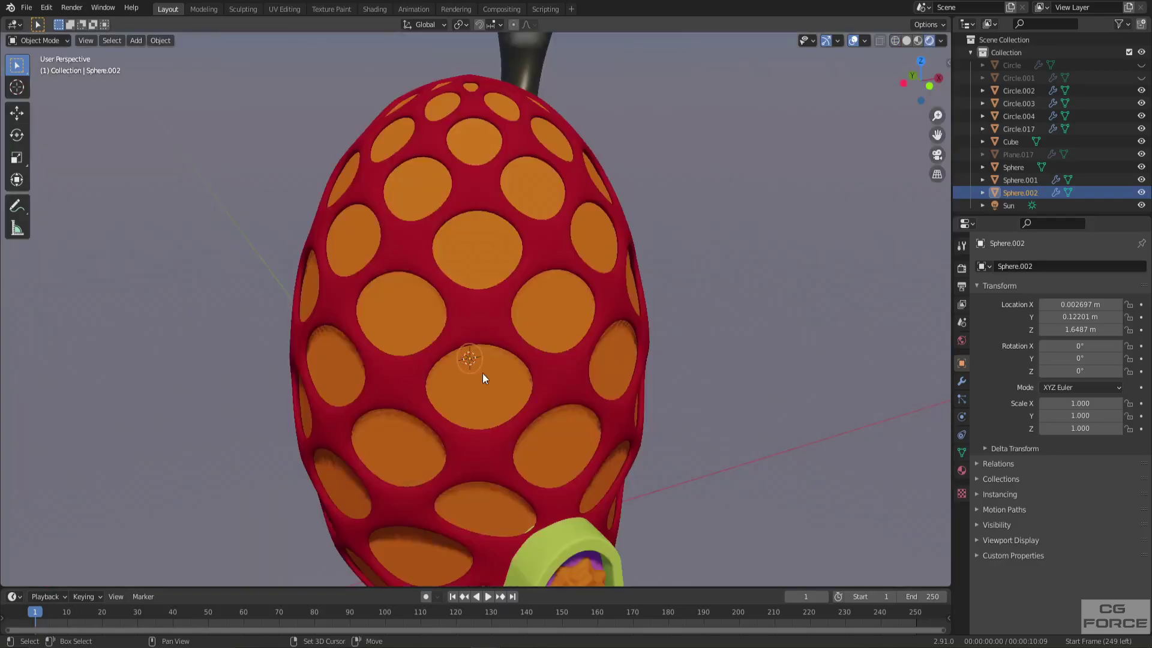
pyautogui.keyDown('shift'); pyautogui.click(481, 372); pyautogui.keyUp('shift')
pyautogui.hotkey('ctrl', 'p')
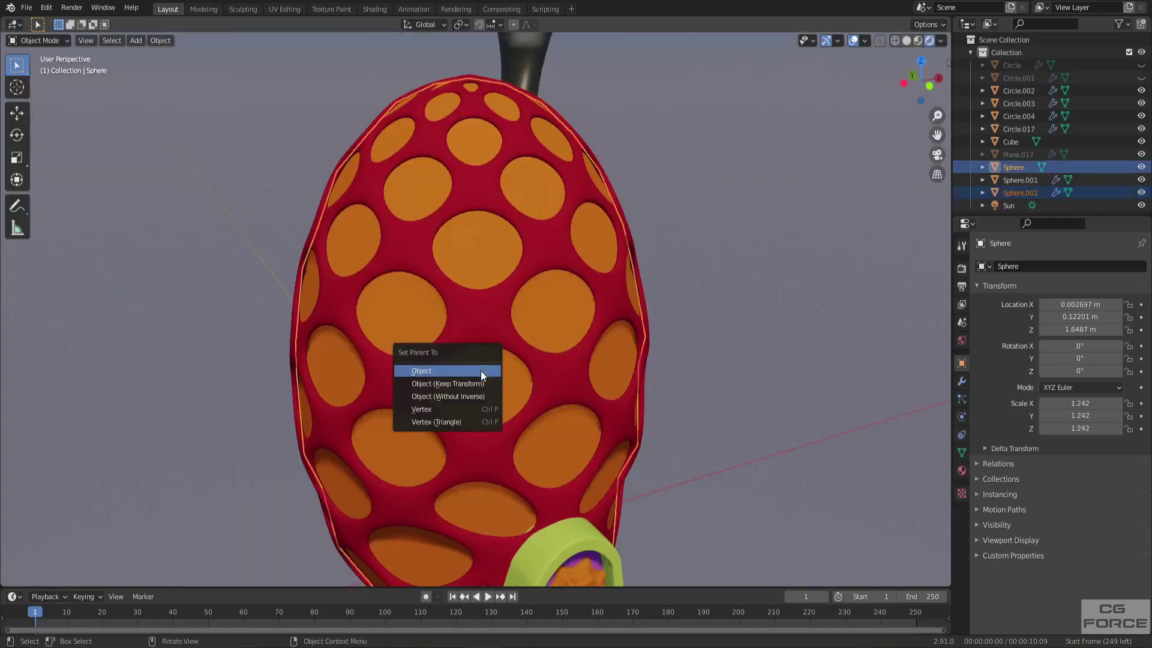
pyautogui.click(480, 371)
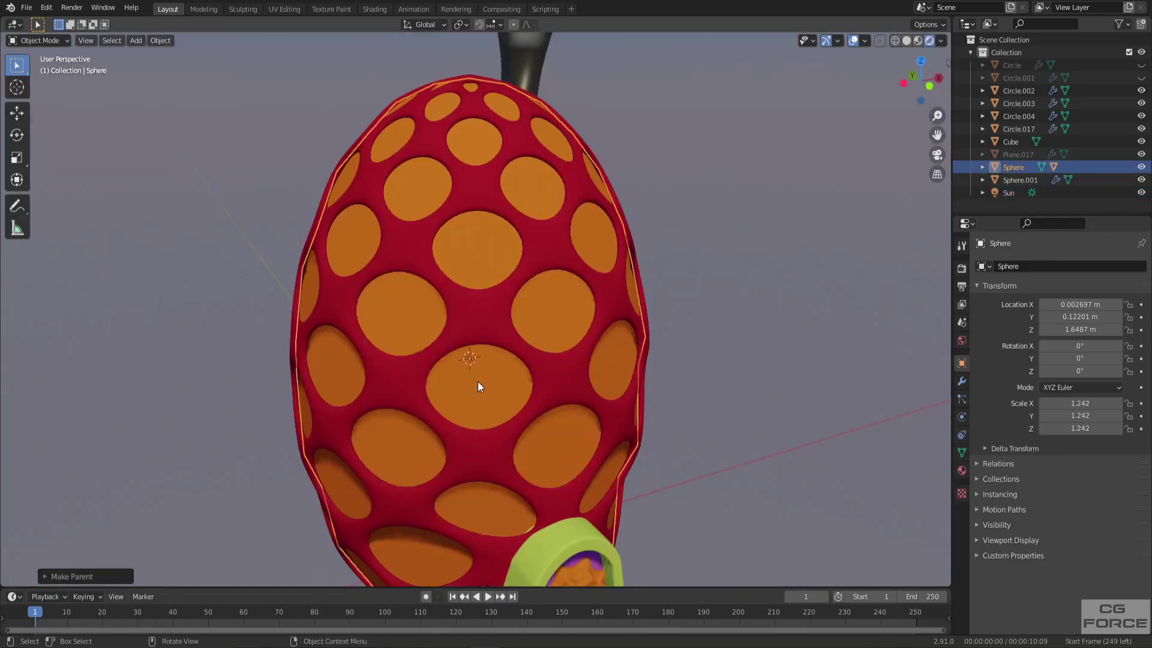
# Set the egg body's instancing to Faces so the small sphere repeats on every face.
pyautogui.click(477, 382)
pyautogui.click(478, 382)
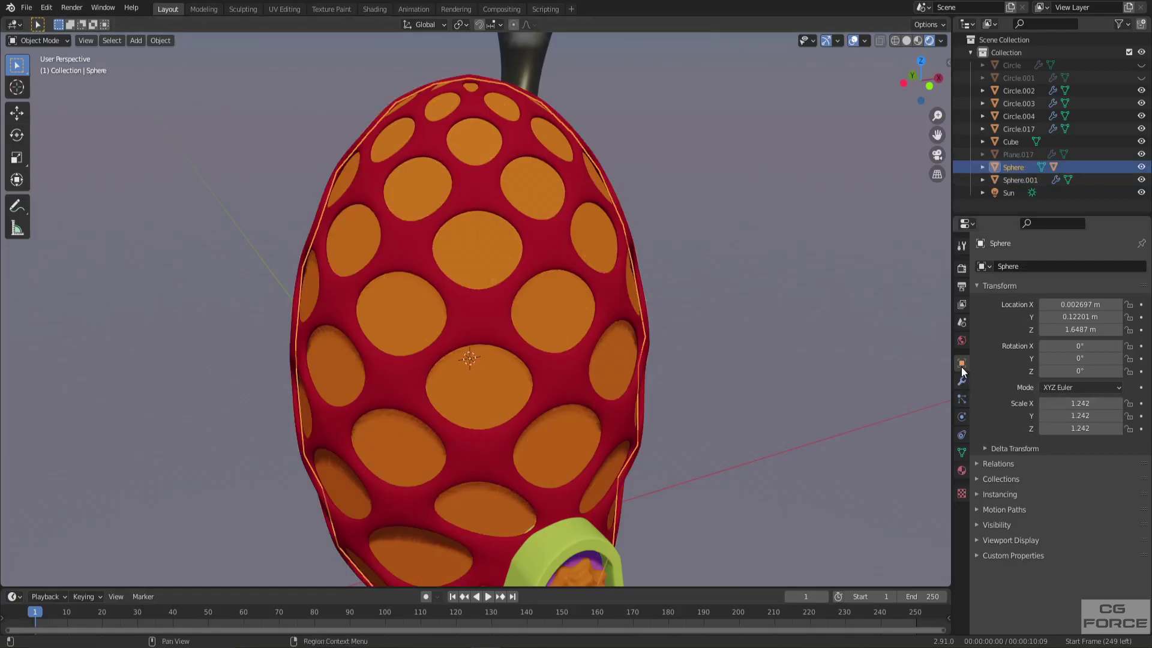
pyautogui.click(1008, 495)
pyautogui.click(1111, 513)
pyautogui.moveTo(868, 474)
pyautogui.mouseDown(button='middle')
pyautogui.moveTo(783, 454)
pyautogui.moveTo(1082, 521)
pyautogui.mouseUp(button='middle')
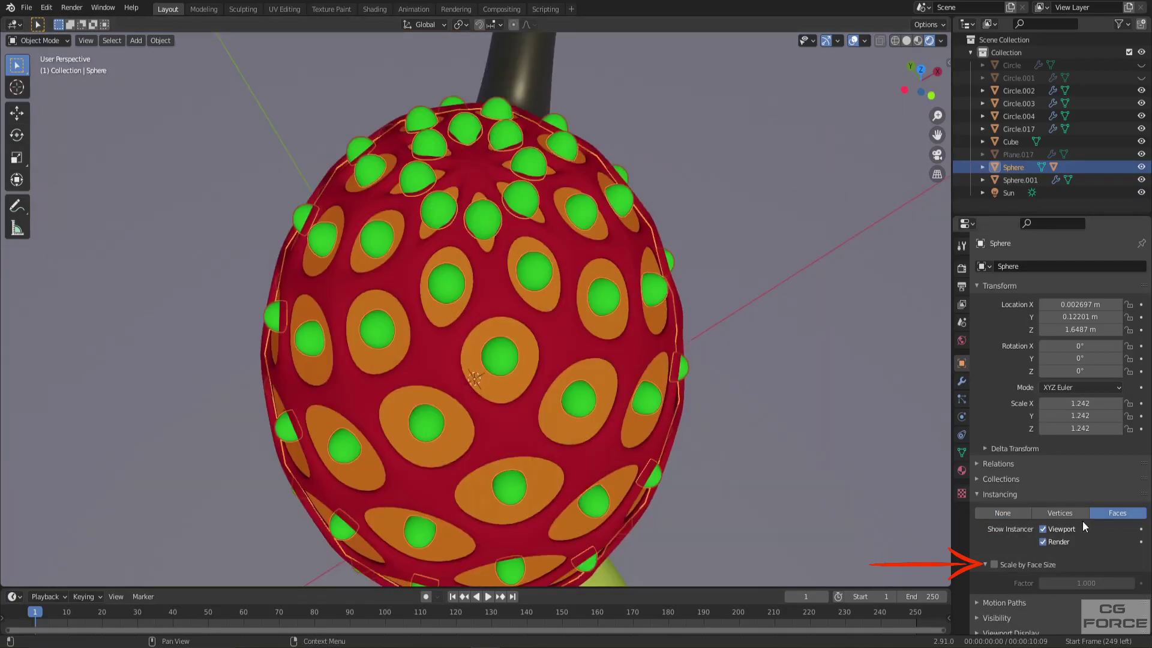
# Enable Scale by Face Size for the egg's instances and set the factor to 3.1.
pyautogui.click(996, 566)
pyautogui.moveTo(1106, 584)
pyautogui.mouseDown()
pyautogui.moveTo(1146, 584)
pyautogui.moveTo(1113, 584)
pyautogui.moveTo(1139, 584)
pyautogui.moveTo(1127, 584)
pyautogui.mouseUp()
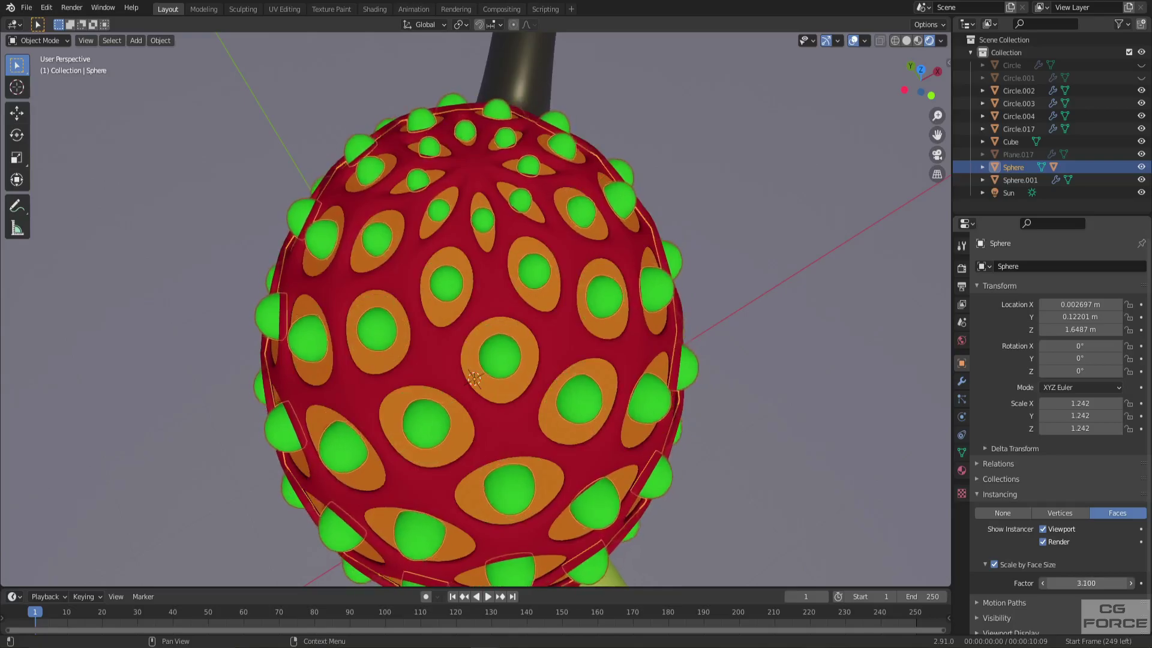
# Try a face-size scale factor of 5.2 on the egg's sphere instances.
pyautogui.moveTo(635, 432); pyautogui.dragTo(629, 395, button='middle')
pyautogui.scroll(-2, 635, 369)
pyautogui.scroll(-1, 629, 394)
pyautogui.moveTo(1086, 584); pyautogui.dragTo(1127, 583)
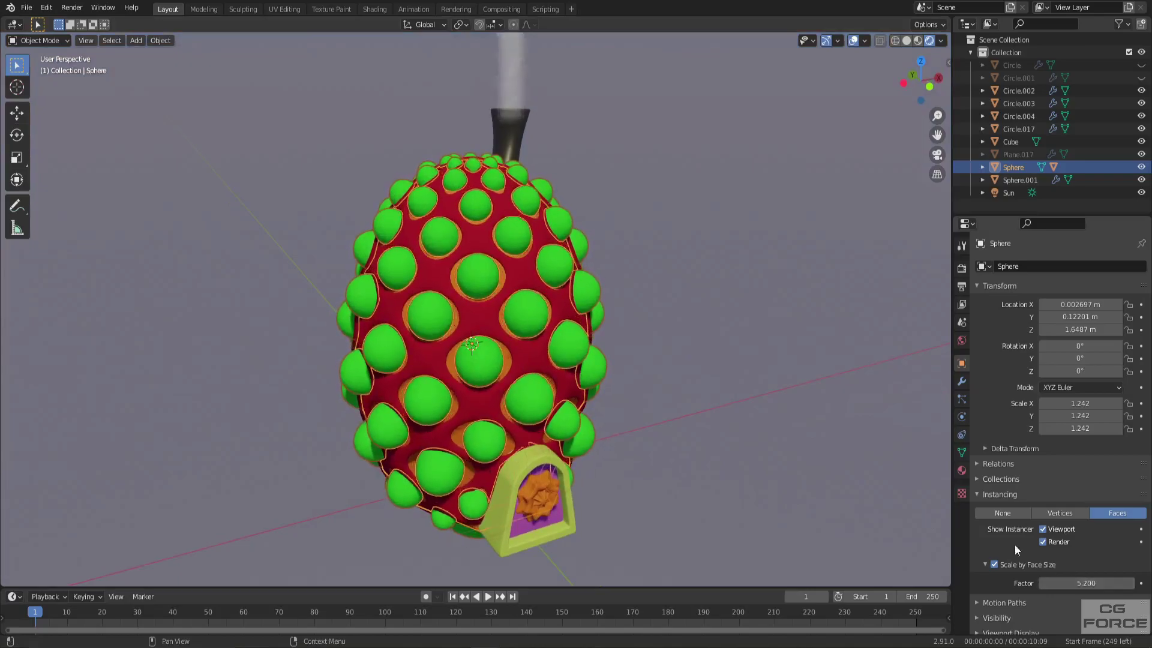
pyautogui.moveTo(532, 271); pyautogui.dragTo(554, 359, button='middle')
pyautogui.scroll(2, 538, 348)
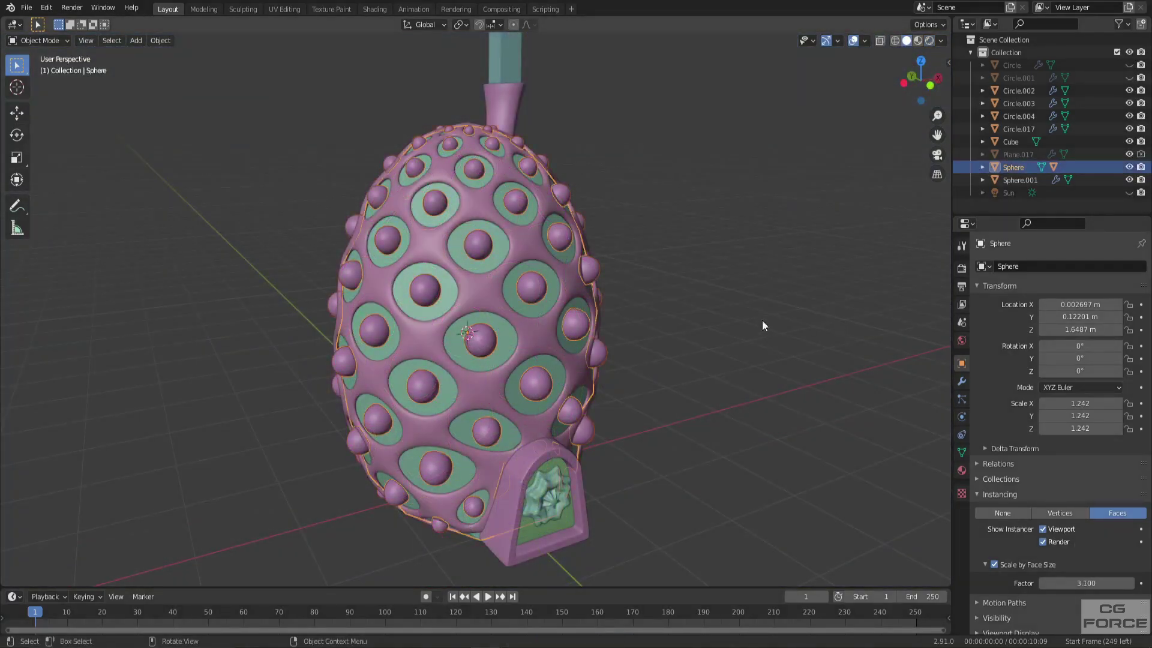
# Apply Make Instances Real to the egg body carrying the face-instanced spheres.
pyautogui.rightClick(696, 326)
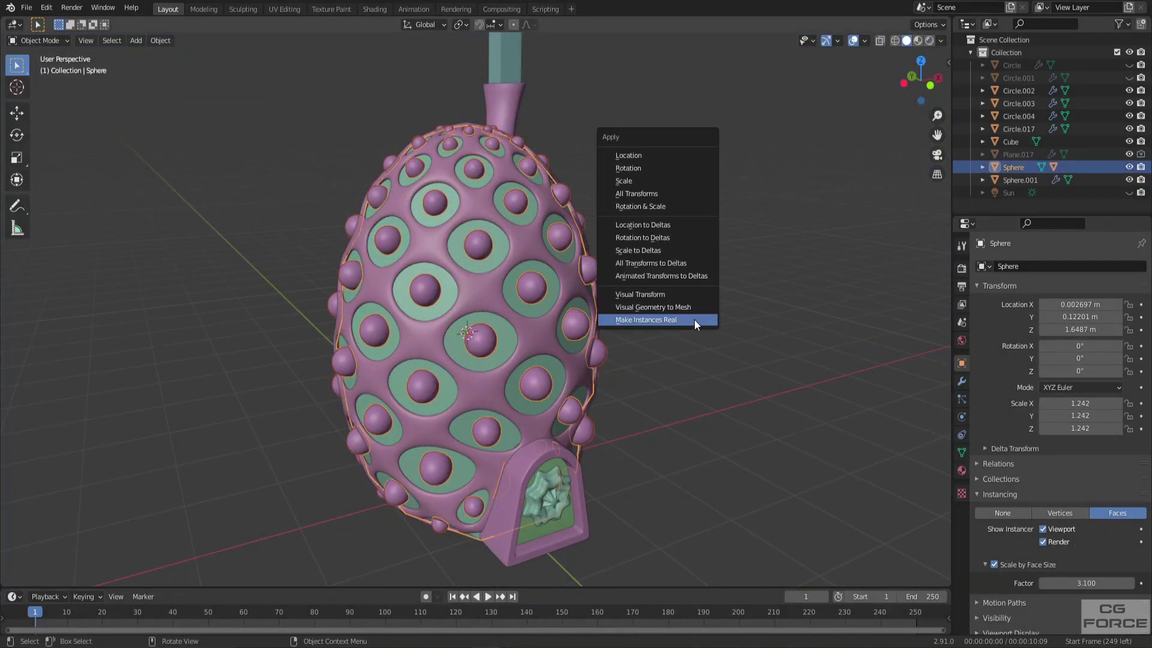
pyautogui.click(696, 325)
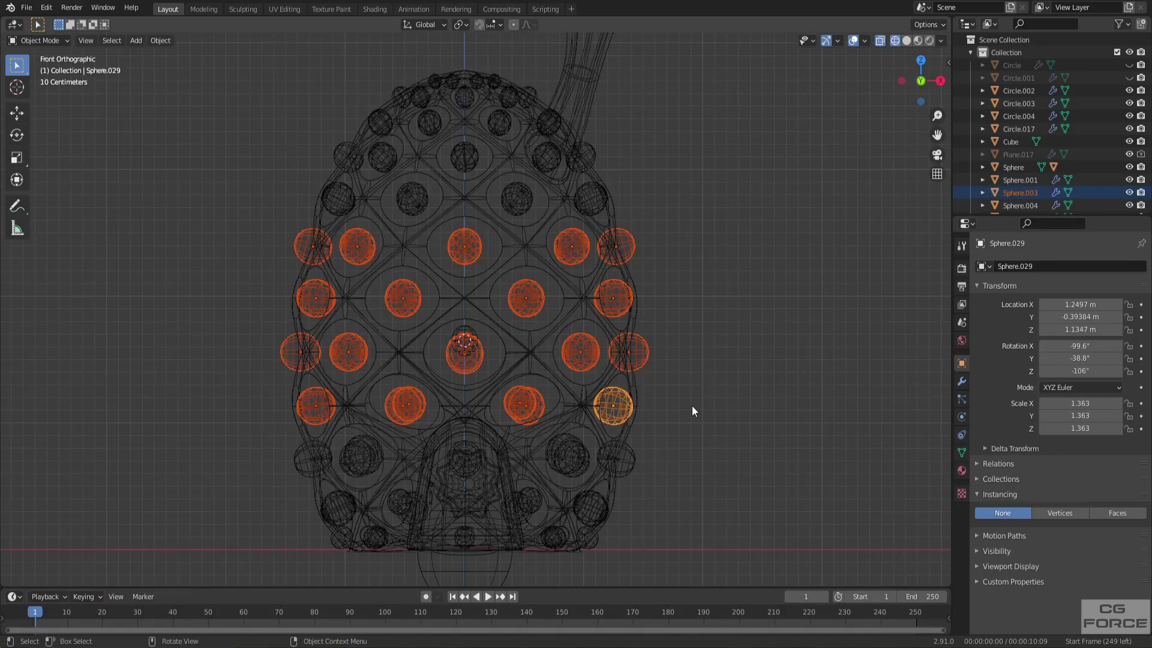
# Enlarge the selected middle rows of spheres on the egg slightly, using Individual Origins as the pivot point.
pyautogui.hotkey('shift', 'z')
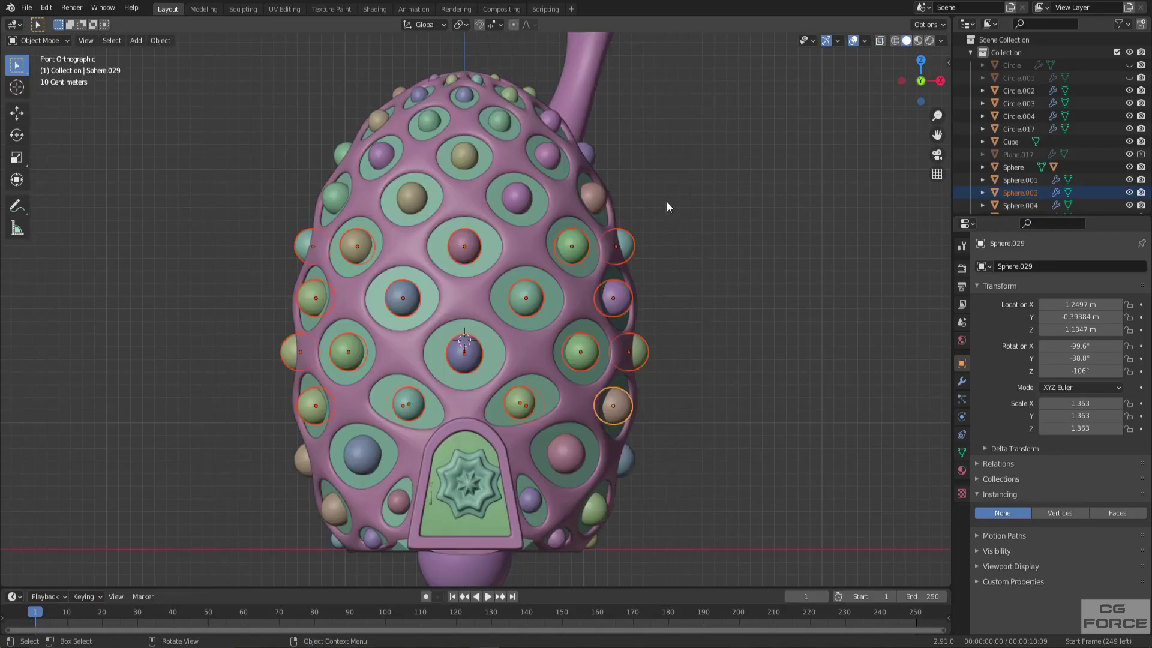
pyautogui.click(459, 25)
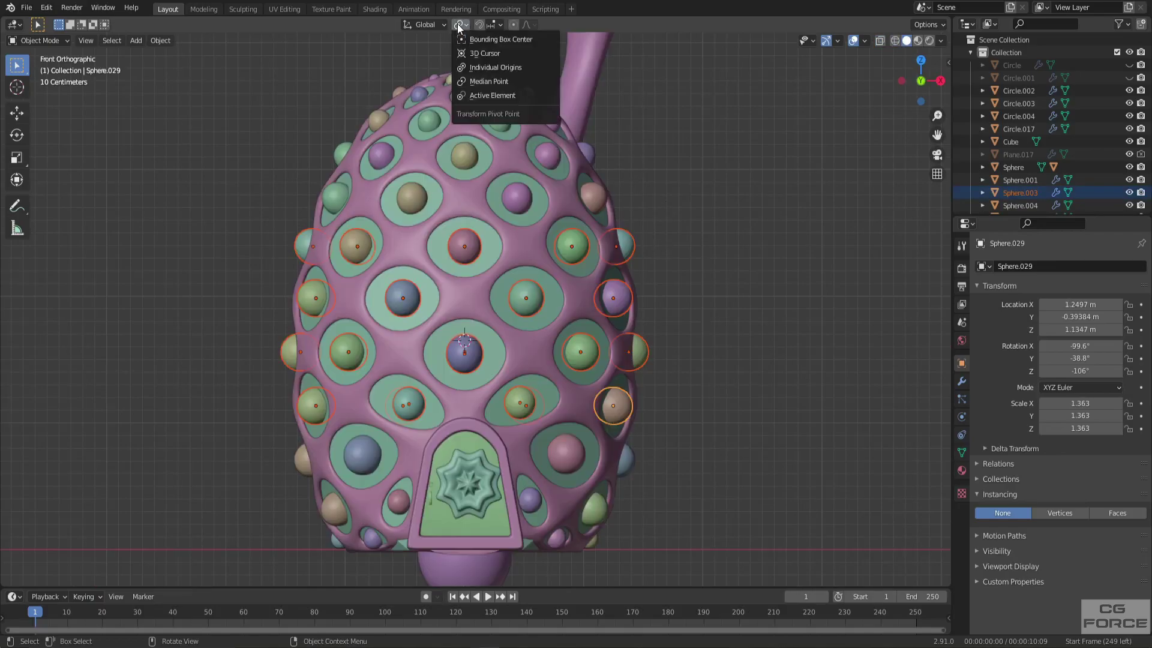
pyautogui.click(474, 73)
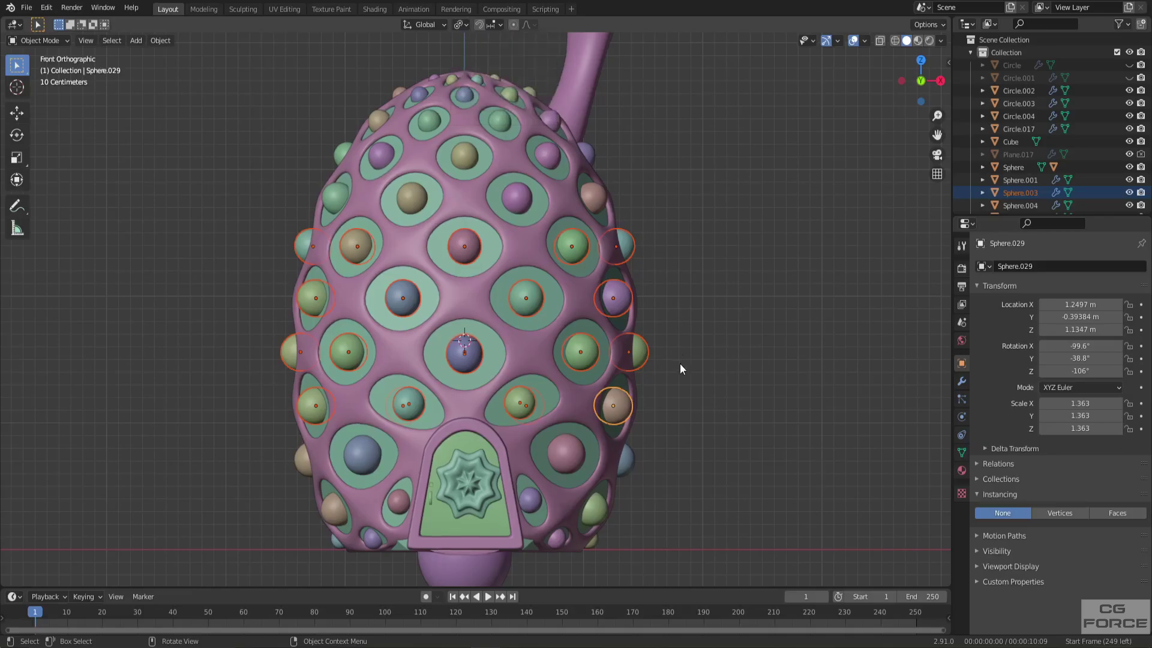
pyautogui.press('s')
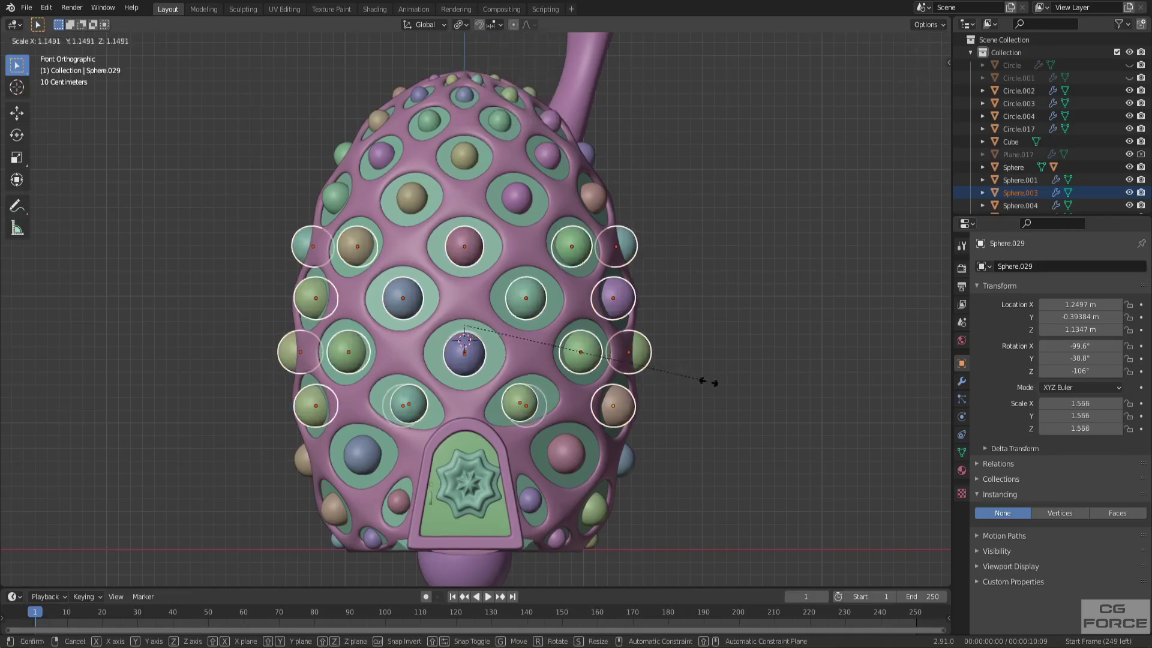
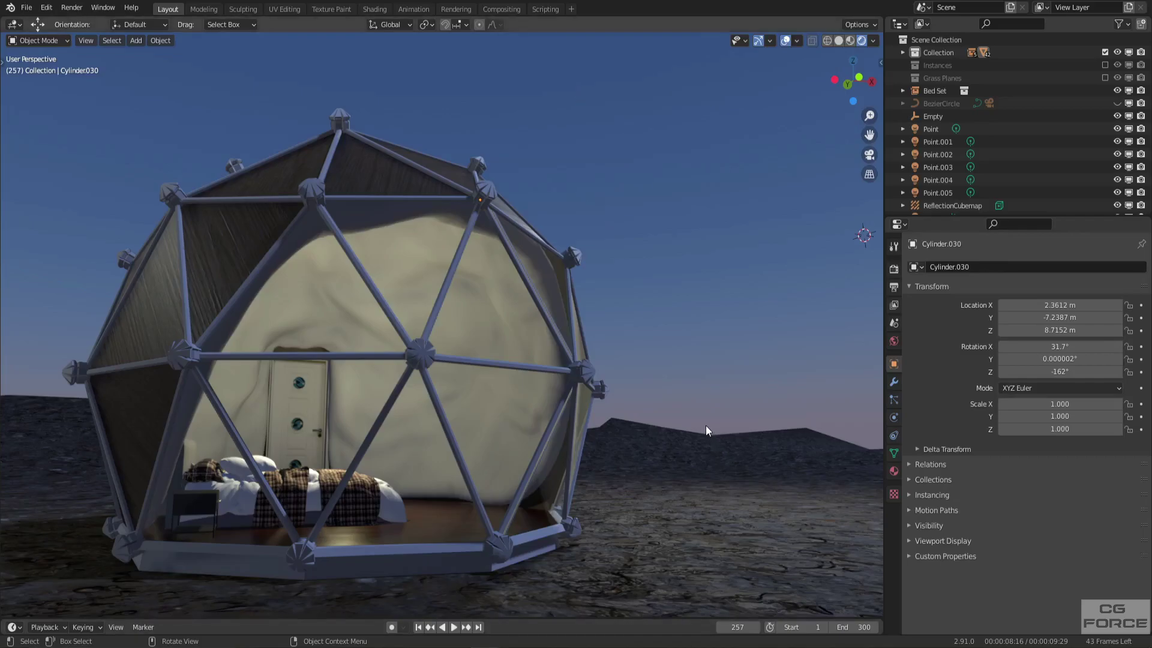
# In the dome scene, rotate the shared mesh of the joint connectors in Edit Mode and return to Object Mode.
pyautogui.click(482, 194)
pyautogui.press('Tab')
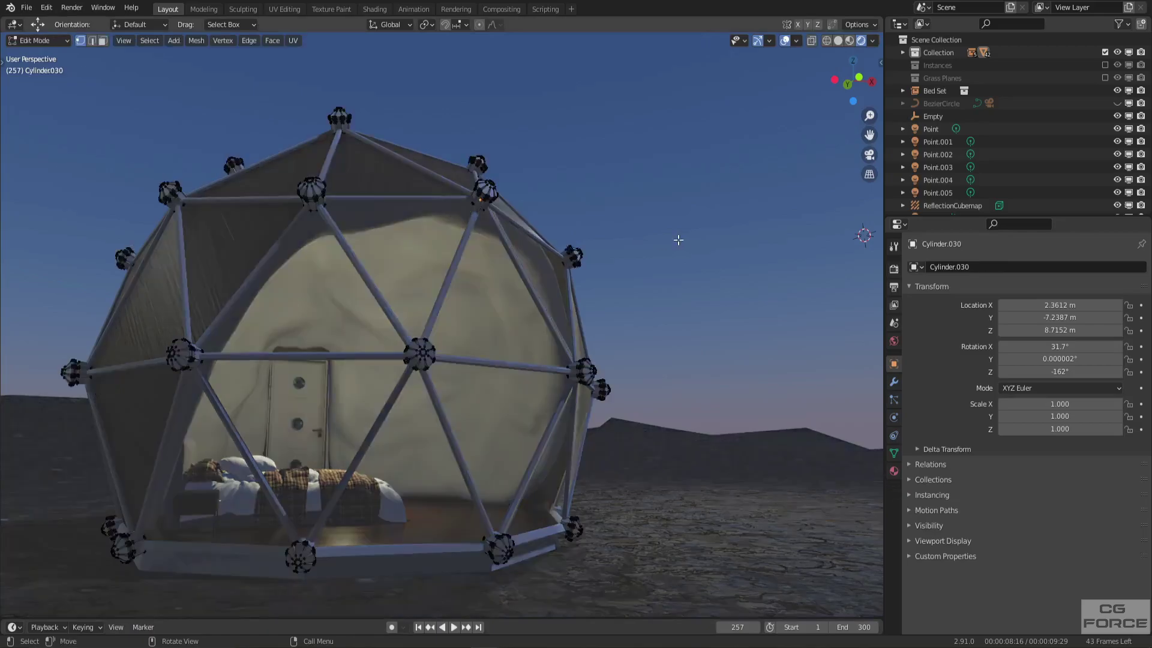
pyautogui.press('r')
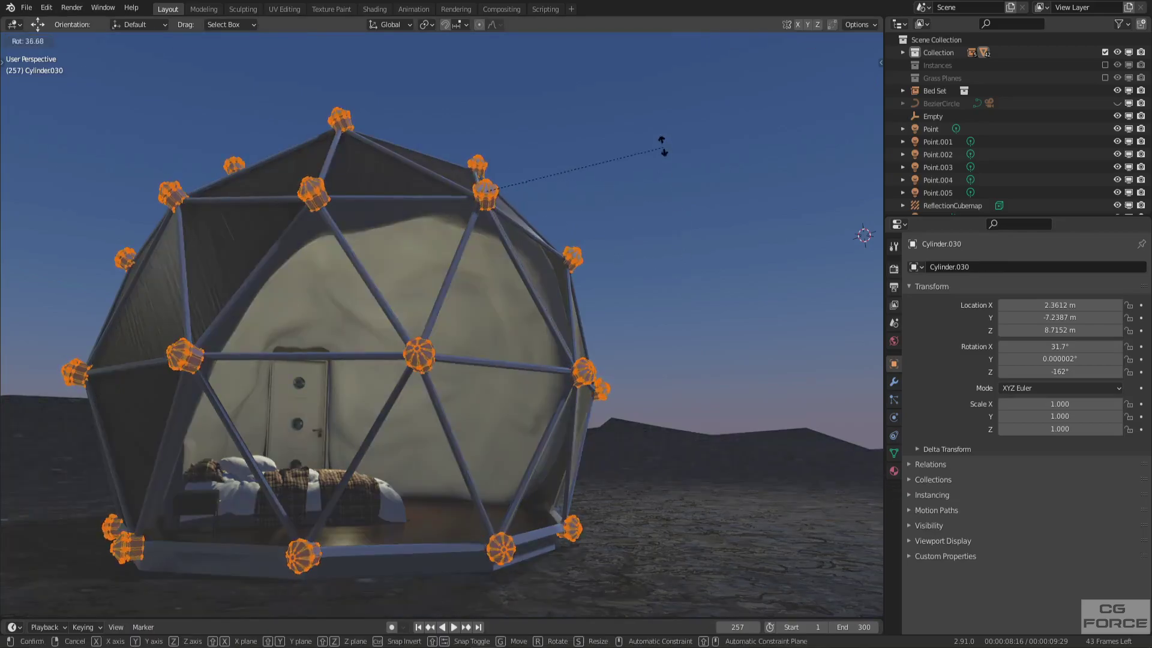
pyautogui.click(647, 212)
pyautogui.press('Tab')
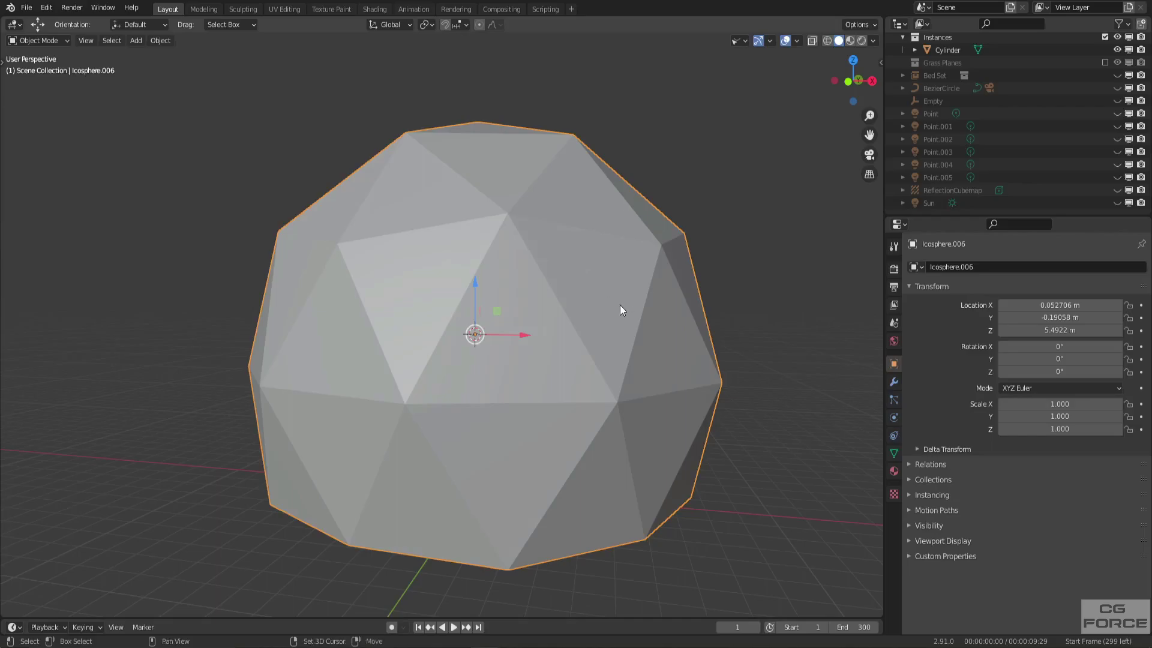
# Parent the small cylinder connector inside the dome to the icosphere with the Object option.
pyautogui.hotkey('shift', 'z')
pyautogui.click(467, 325)
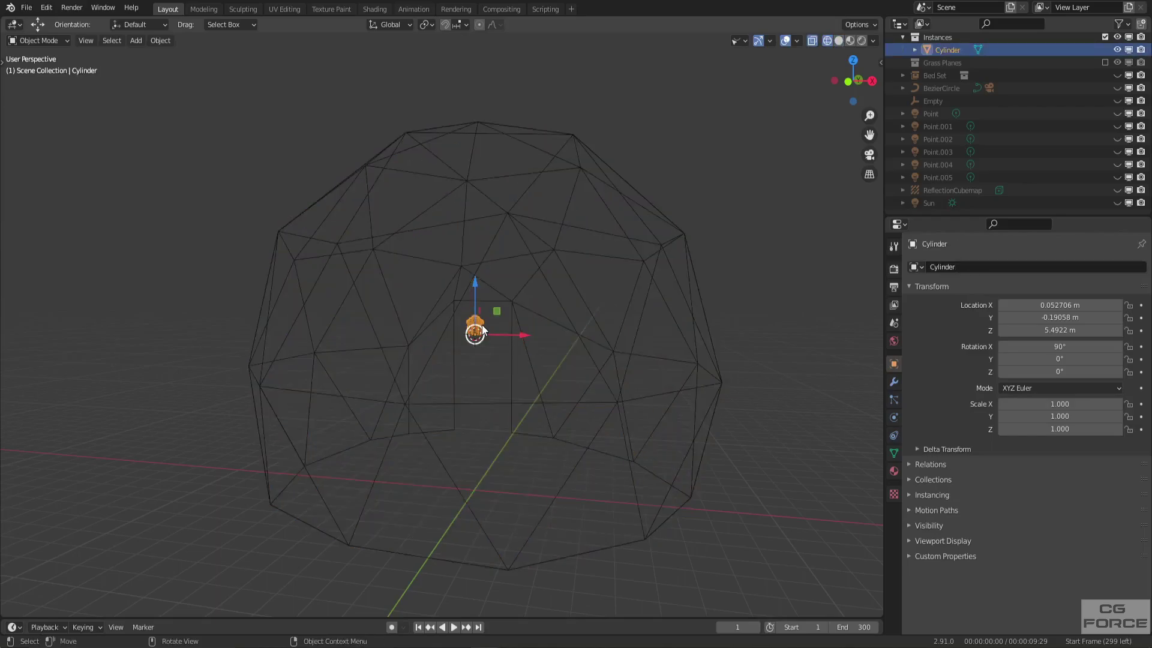
pyautogui.hotkey('shift', 'z')
pyautogui.keyDown('shift'); pyautogui.click(406, 269); pyautogui.keyUp('shift')
pyautogui.hotkey('ctrl', 'p')
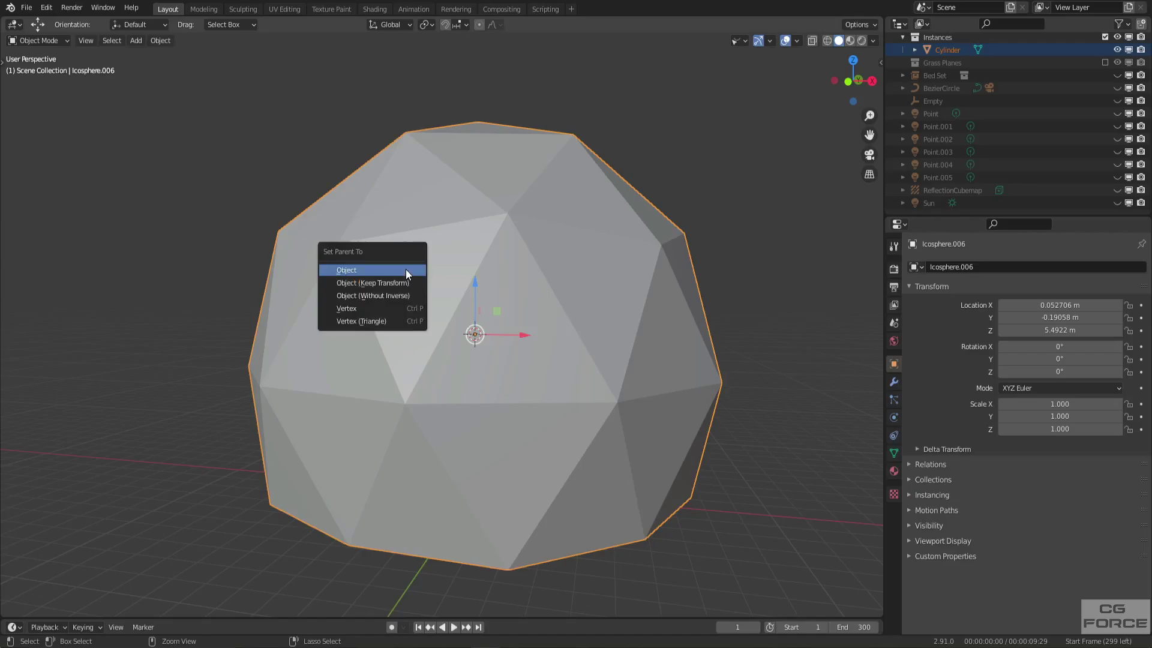
pyautogui.click(406, 272)
# Set the icosphere's instancing to Vertices to place a connector on every vertex.
pyautogui.click(485, 291)
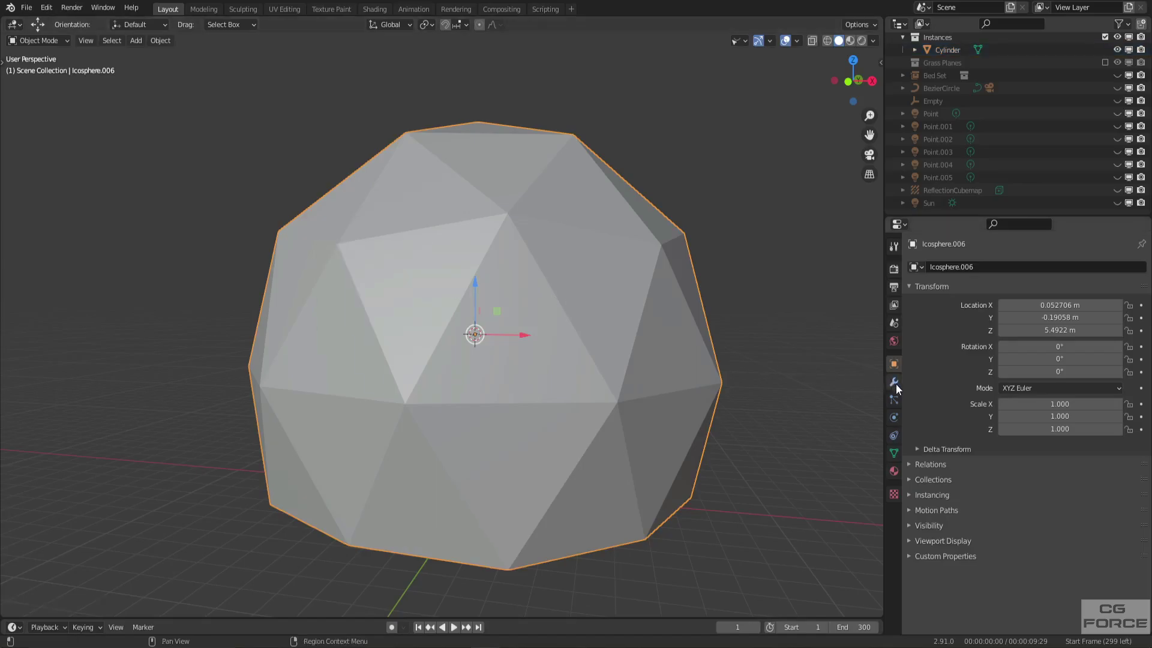
pyautogui.click(966, 496)
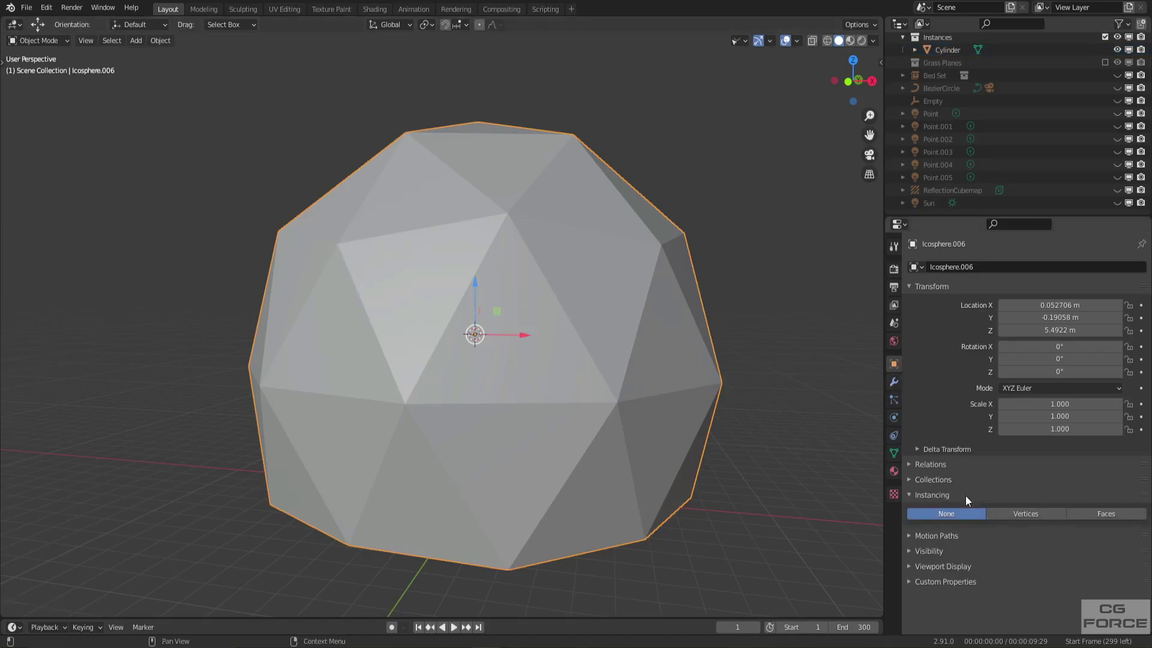
pyautogui.click(1040, 512)
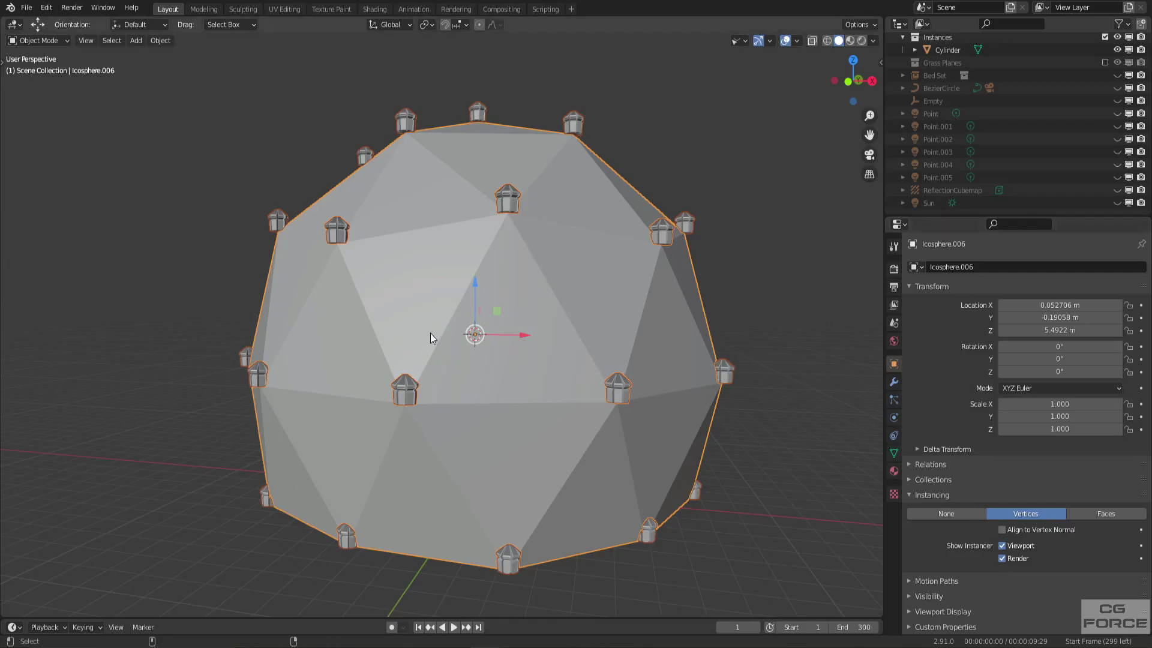
# Try converting the dome's connector instances to real objects and rotating the shared connector mesh in Edit Mode.
pyautogui.hotkey('ctrl', 'a')
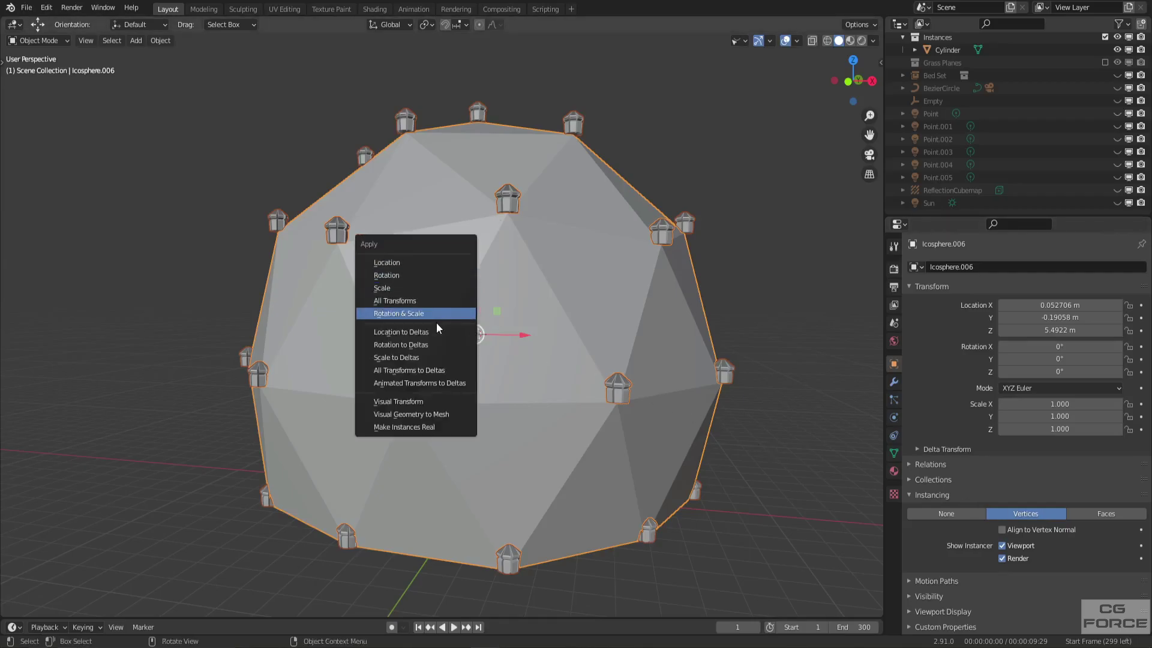
pyautogui.click(411, 429)
pyautogui.keyDown('shift'); pyautogui.click(502, 206); pyautogui.keyUp('shift')
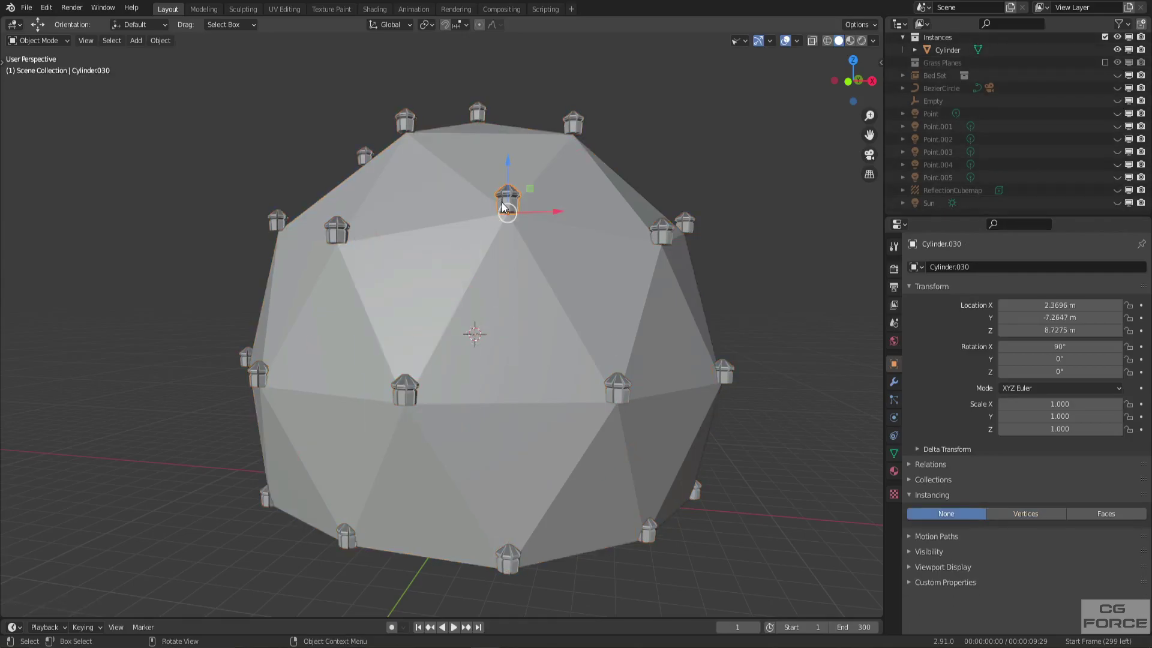
pyautogui.press('Tab')
pyautogui.press('r')
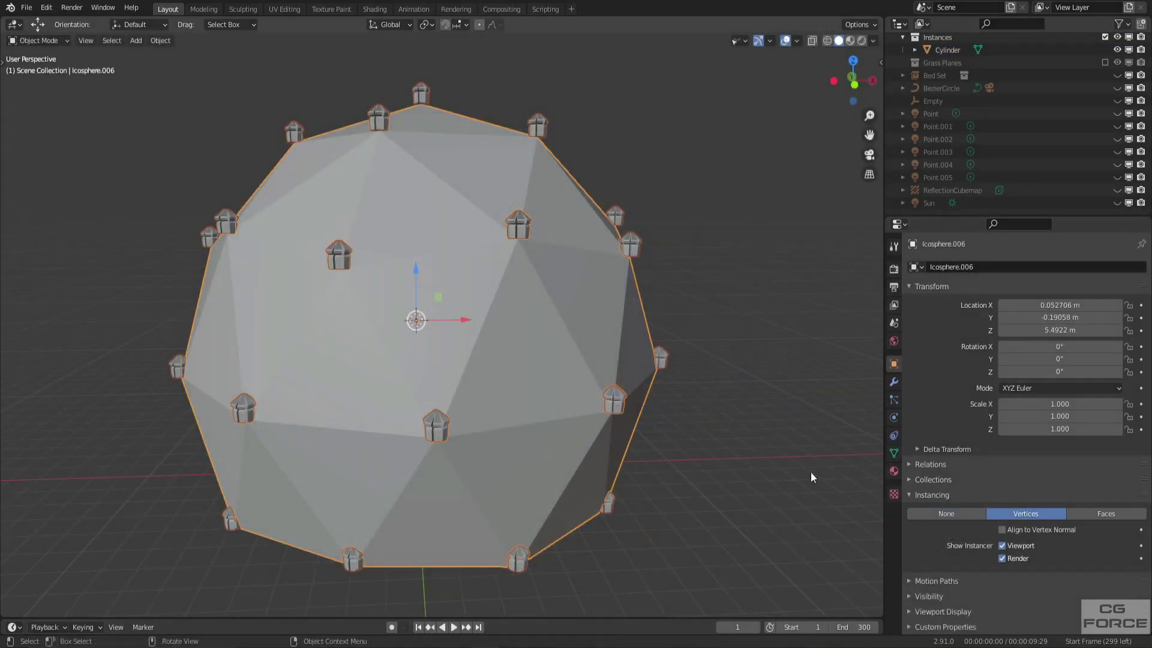
# Enable Align to Vertex Normal for the icosphere's connector instances and apply Make Instances Real.
pyautogui.click(1000, 530)
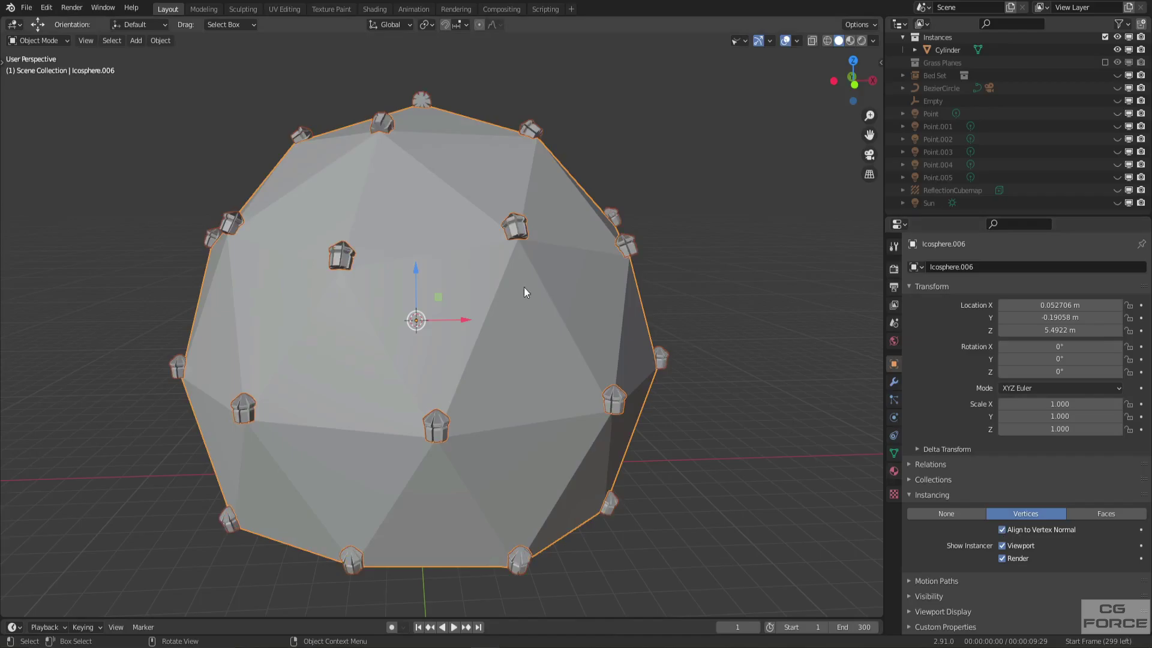
pyautogui.hotkey('ctrl', 'a')
pyautogui.click(494, 293)
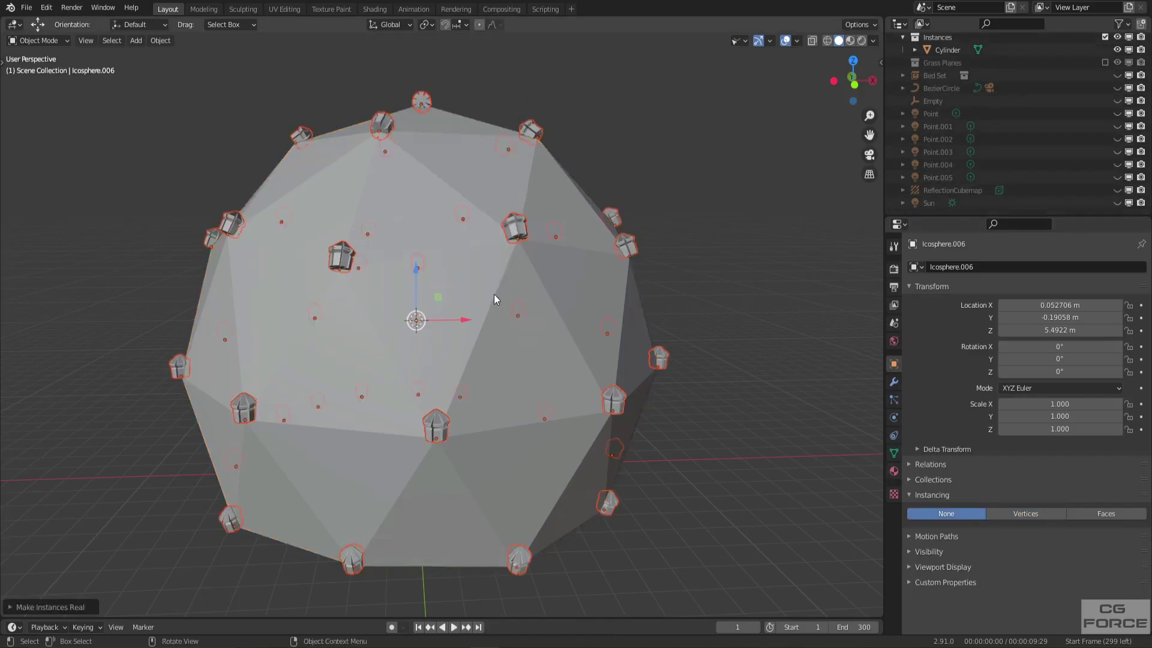
# Open the original connector cylinder's mesh for editing and set the transform pivot point to 3D Cursor.
pyautogui.hotkey('shift', 'z')
pyautogui.click(420, 319)
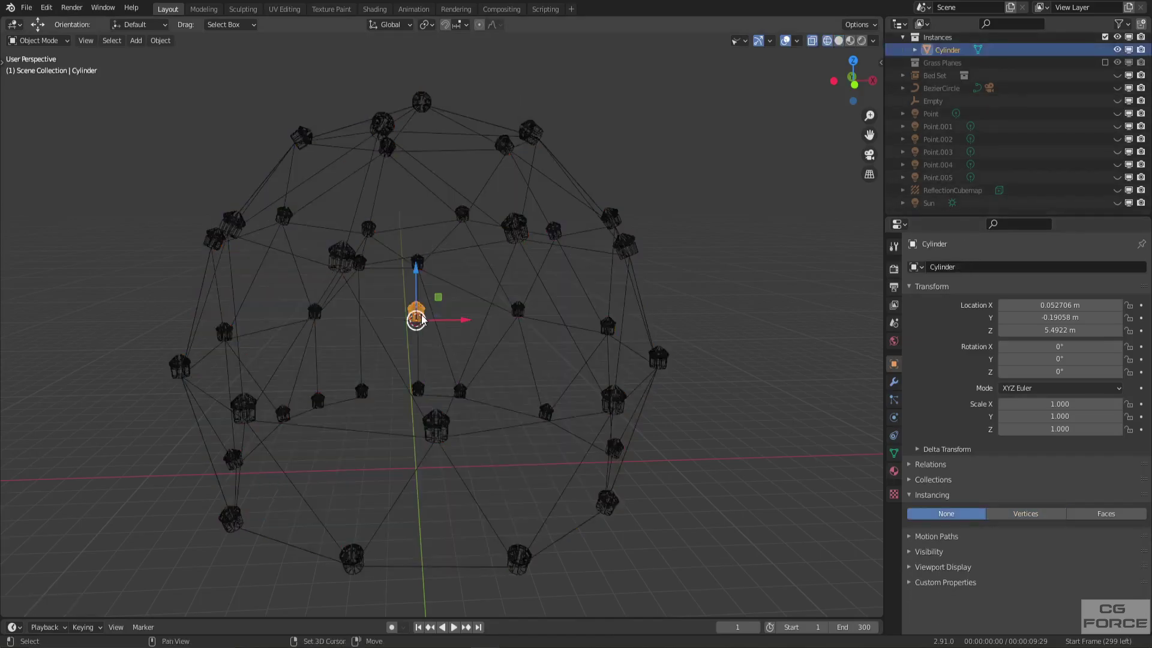
pyautogui.hotkey('shift', 'z')
pyautogui.press('Tab')
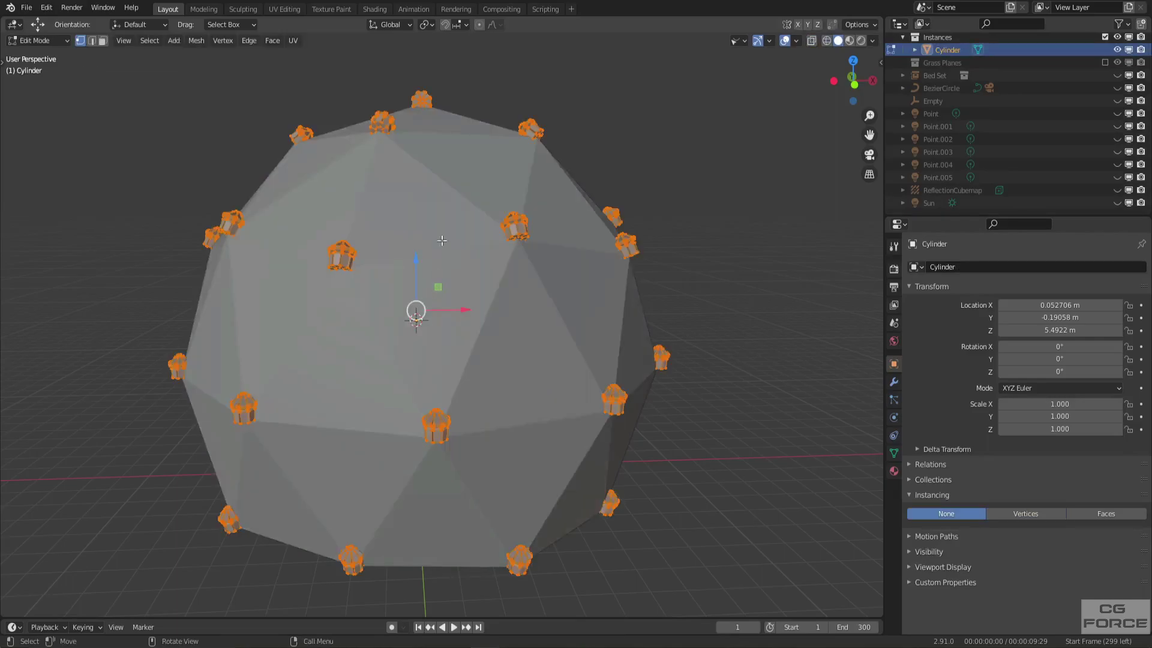
pyautogui.click(426, 25)
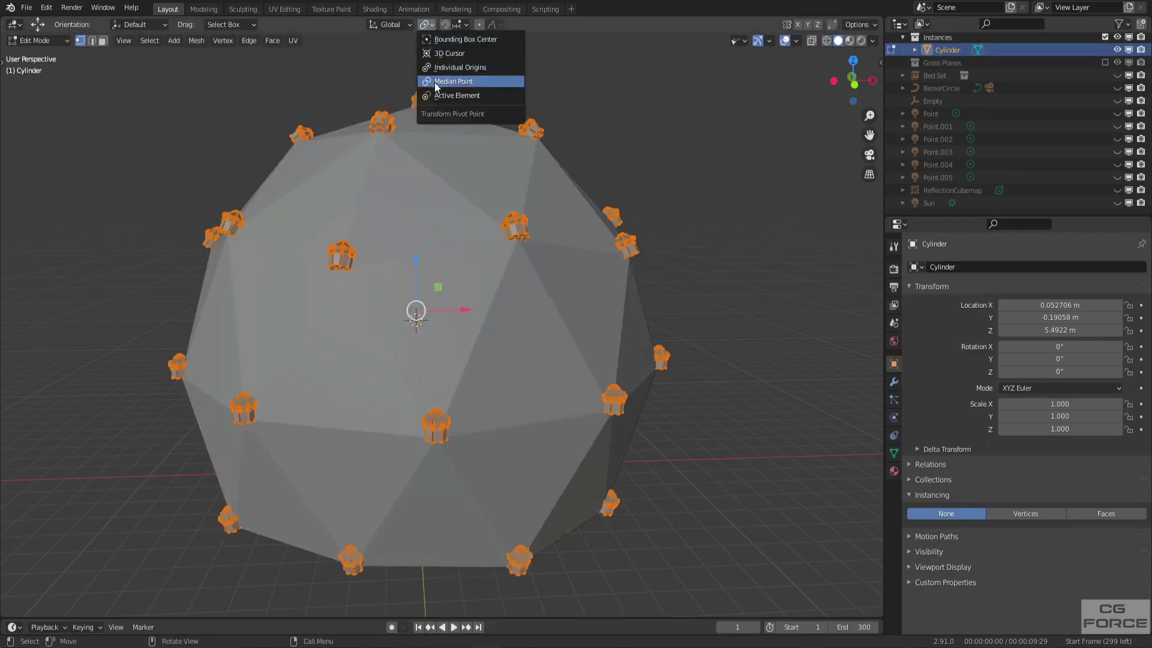
pyautogui.click(457, 54)
# Rotate the shared connector mesh -90° about the global X axis.
pyautogui.press('r')
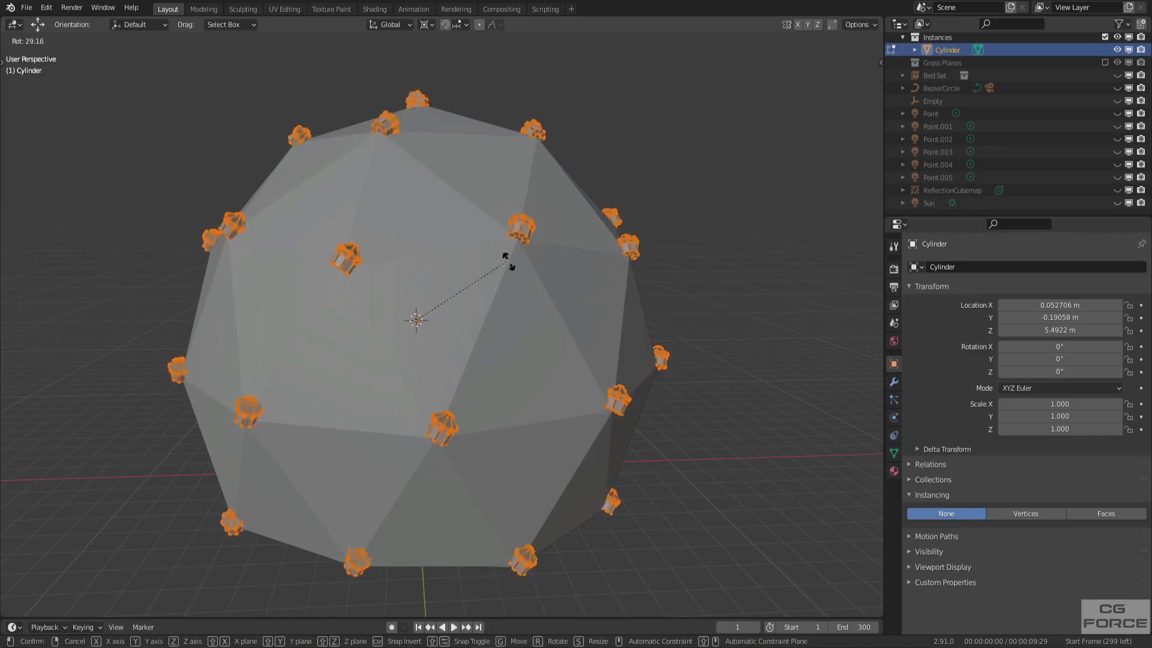
pyautogui.write('x')
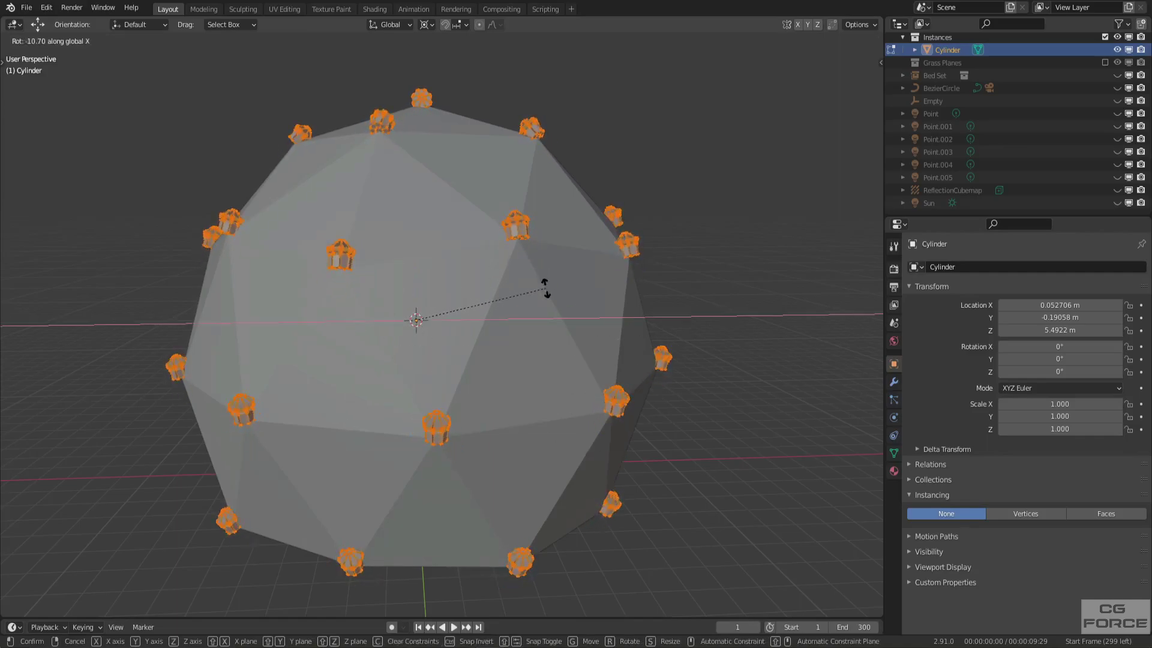
pyautogui.write('90')
pyautogui.press('-')
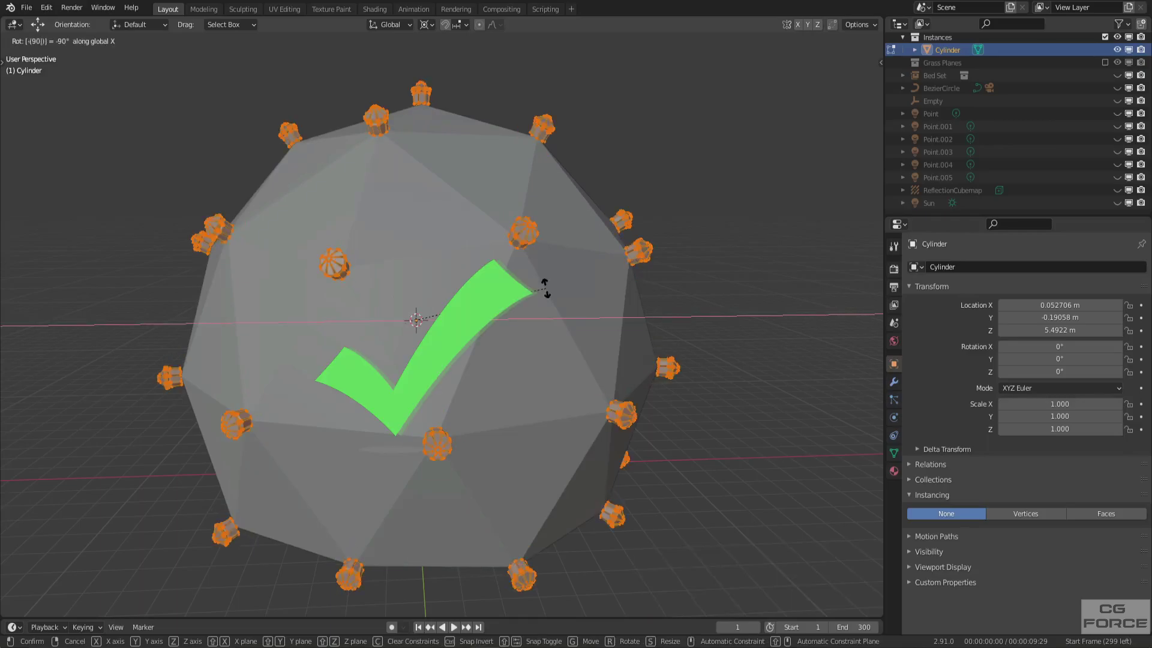
pyautogui.press('Return')
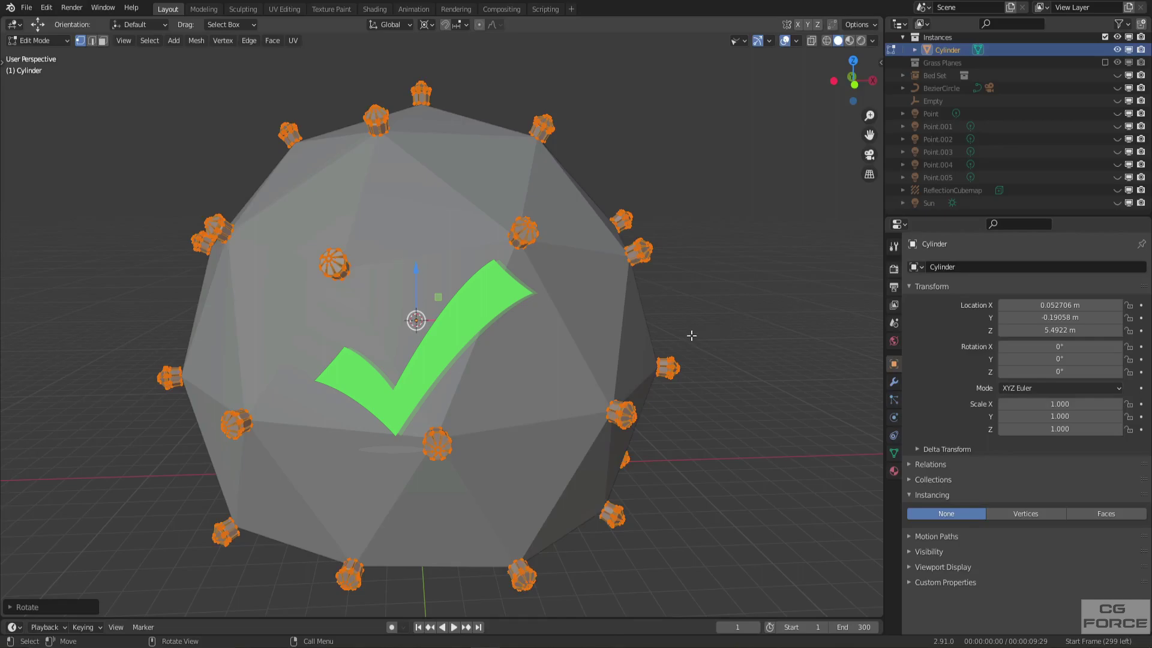
# Edit the mesh of a connector on the dome and scale it along its local Y axis.
pyautogui.press('Tab')
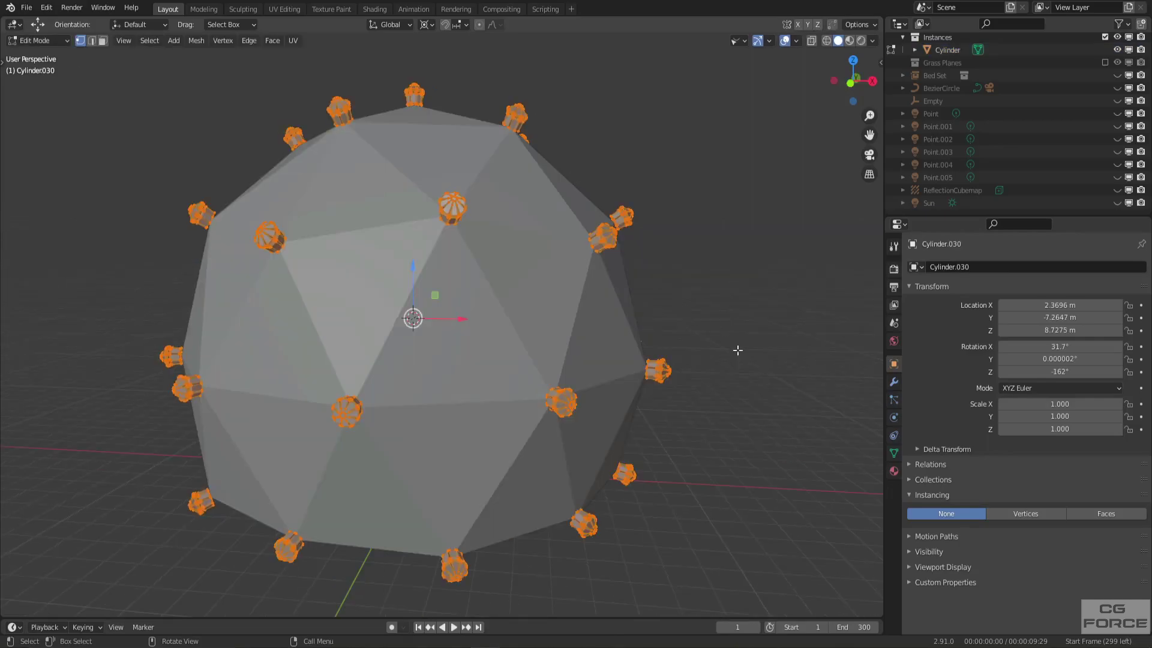
pyautogui.press('s')
pyautogui.press('y')
pyautogui.press('y')
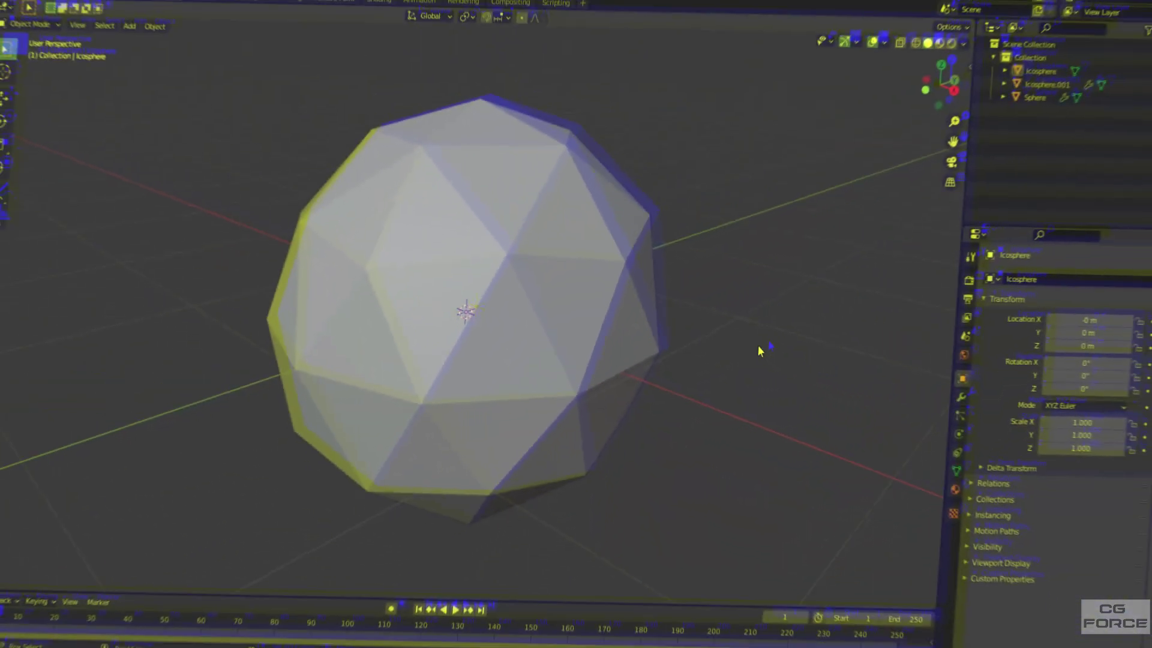
# Parent the spike object inside the faceted icosphere to that icosphere with the Object option.
pyautogui.hotkey('shift', 'z')
pyautogui.keyDown('shift'); pyautogui.click(432, 268); pyautogui.keyUp('shift')
pyautogui.hotkey('ctrl', 'p')
pyautogui.click(432, 269)
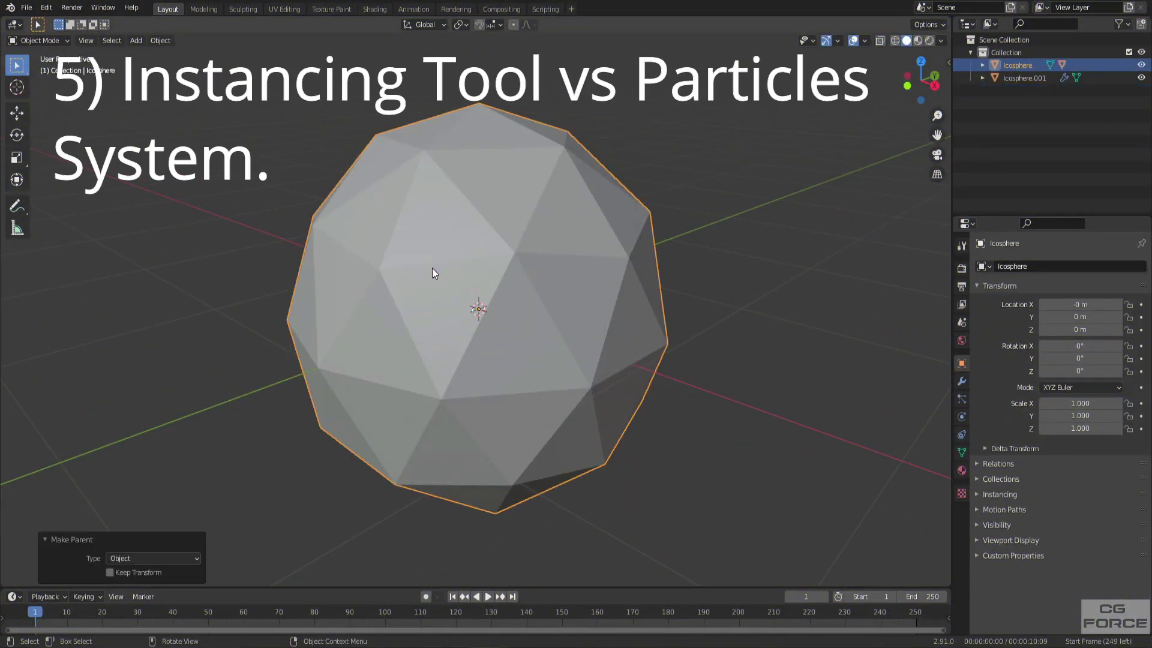
# Set the icosphere's instancing to Vertices and enable Align to Vertex Normal for the spikes.
pyautogui.click(1008, 494)
pyautogui.click(1058, 513)
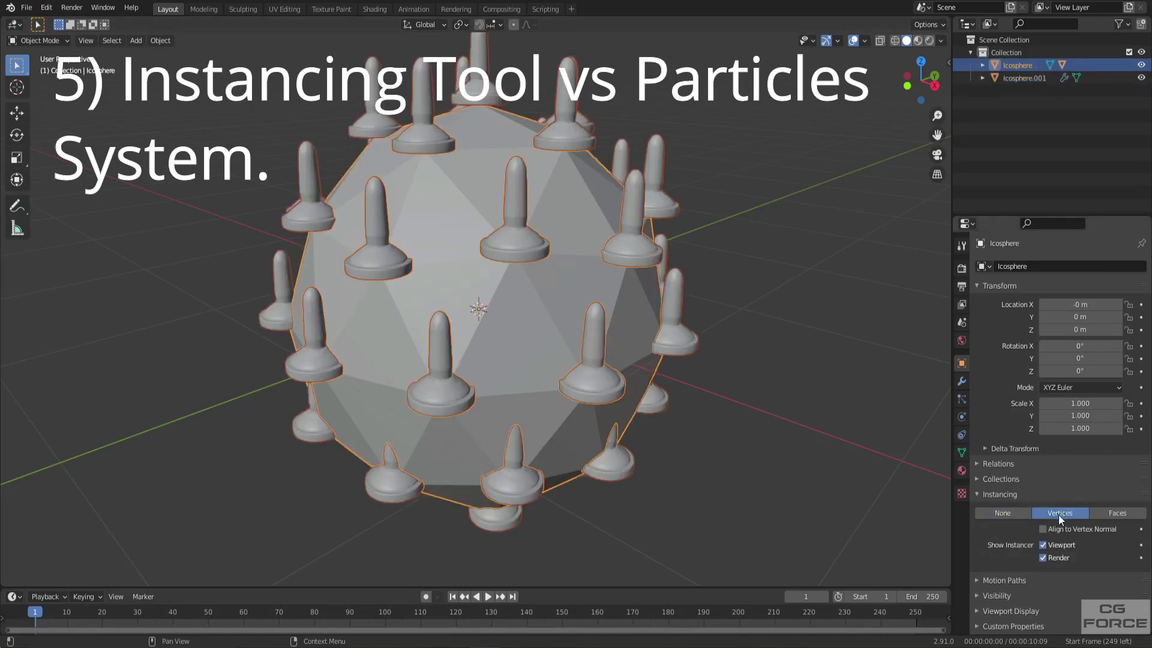
pyautogui.click(1042, 529)
pyautogui.click(838, 459)
# Select the original spike at the icosphere's centre and rotate it -90° about the global X axis.
pyautogui.hotkey('shift', 'z')
pyautogui.click(514, 265)
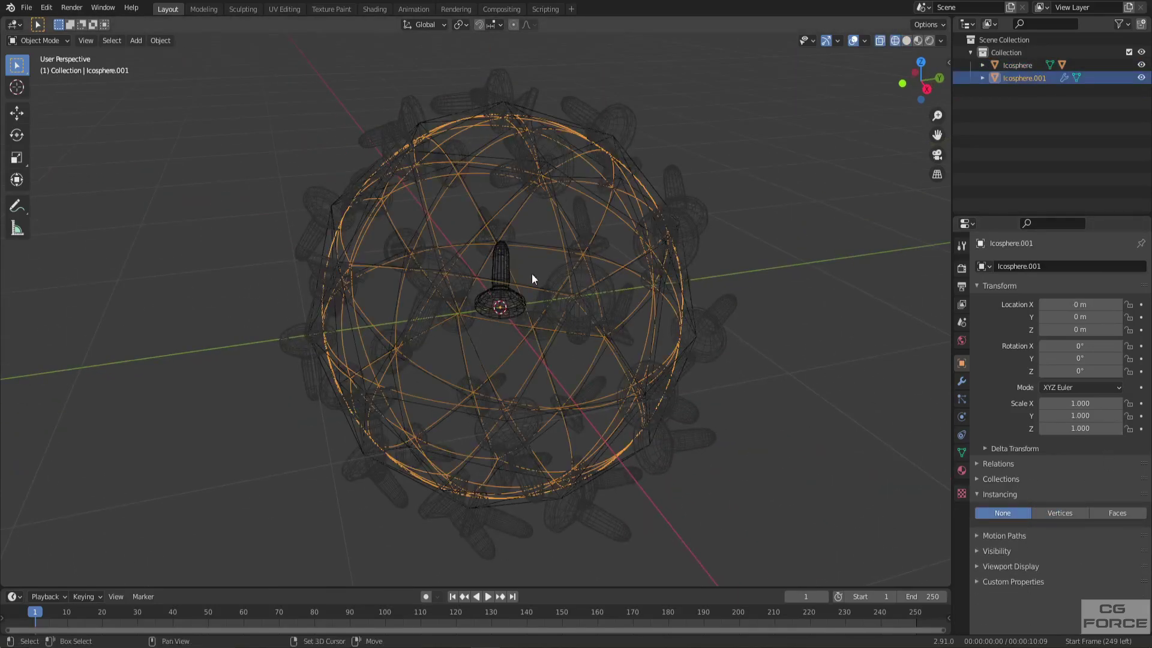
pyautogui.click(506, 274)
pyautogui.hotkey('shift', 'z')
pyautogui.write('r')
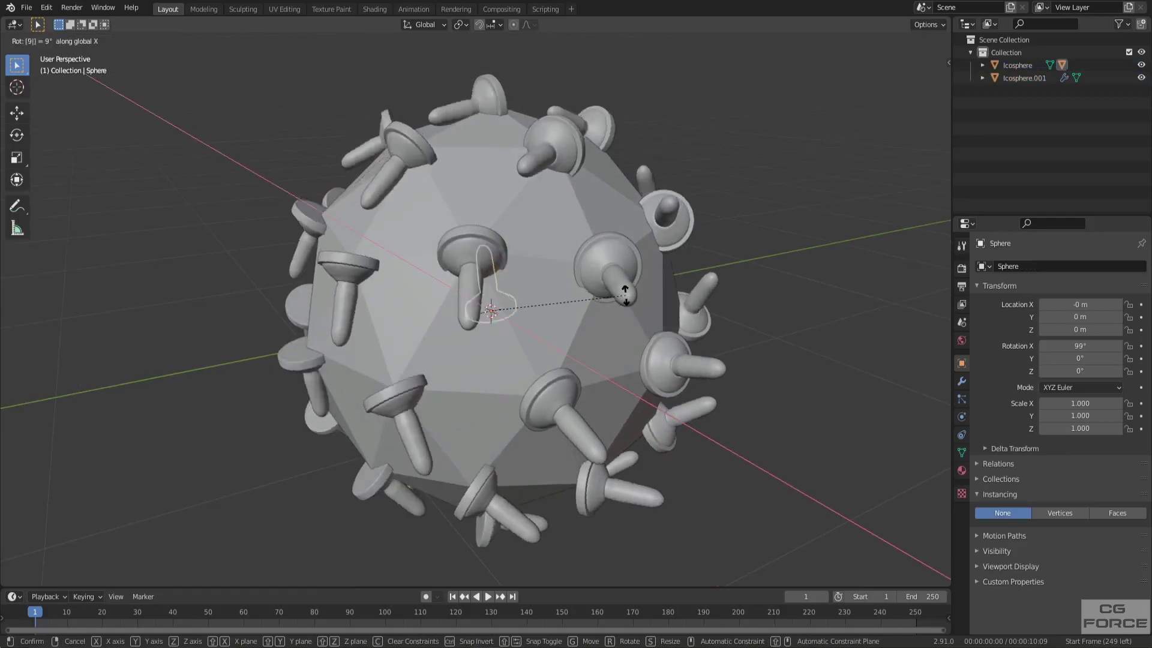
pyautogui.write('x90')
pyautogui.press('Return')
pyautogui.press('KP_3')
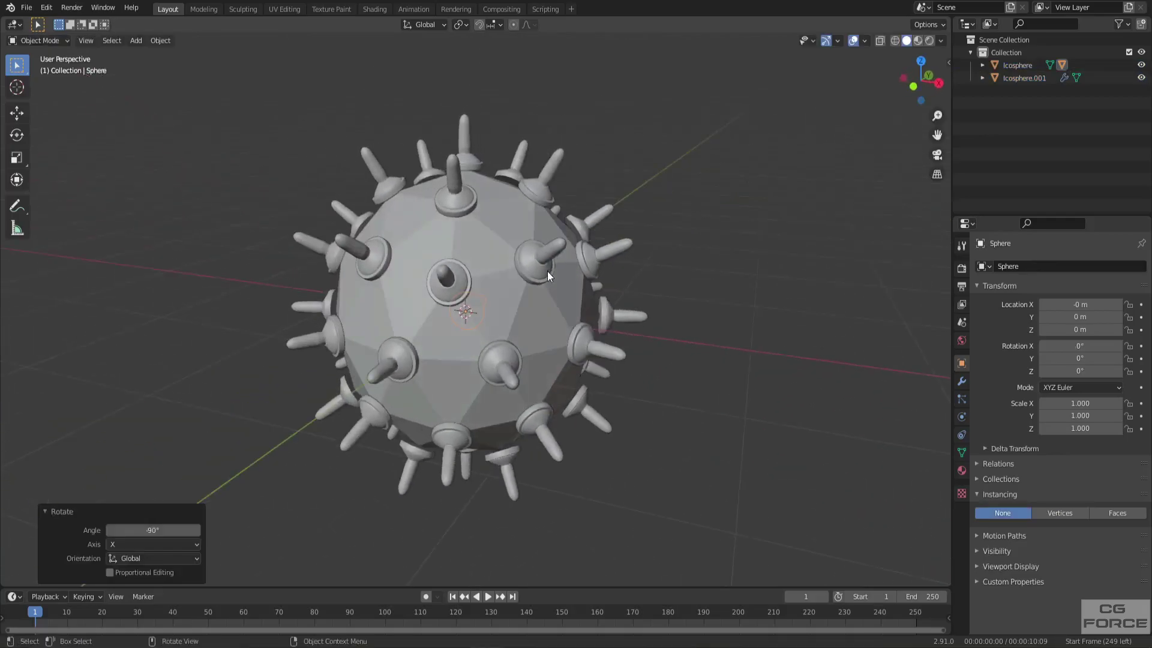
# Select the icosphere and convert its spike instances to real objects with Make Instances Real.
pyautogui.scroll(3, 547, 271)
pyautogui.hotkey('shift', 'z')
pyautogui.moveTo(546, 270); pyautogui.dragTo(504, 299, button='middle')
pyautogui.scroll(-3, 505, 299)
pyautogui.hotkey('shift', 'z')
pyautogui.click(503, 303)
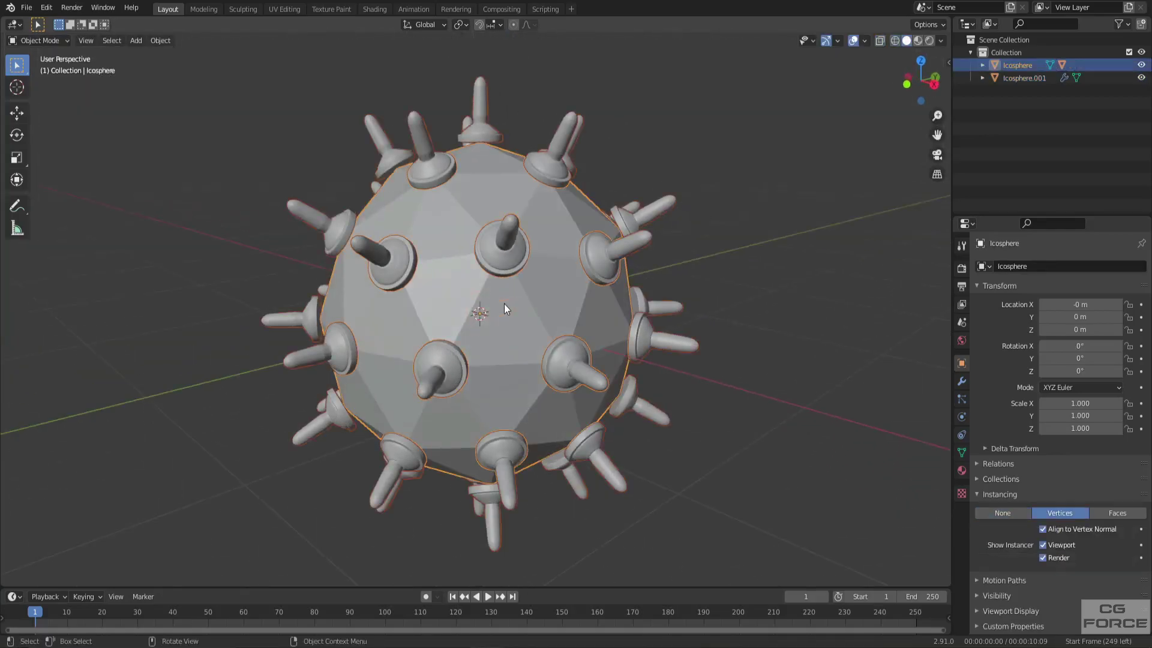
pyautogui.hotkey('ctrl', 'a')
pyautogui.click(448, 415)
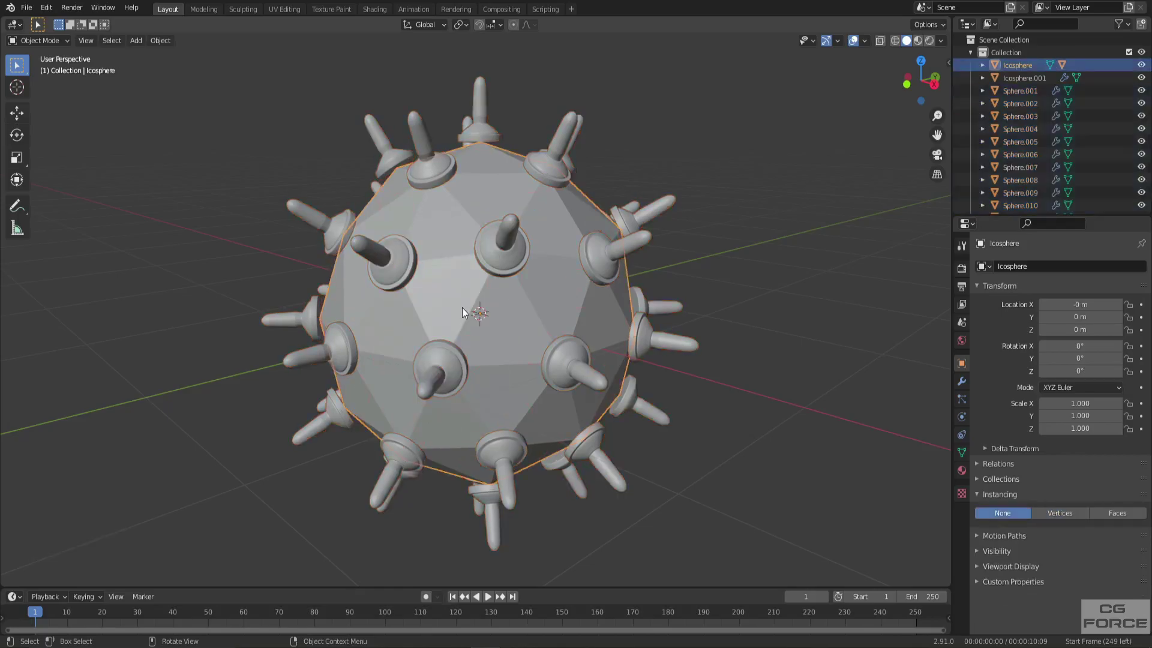
# Hide the faceted icosphere and move the spikes' shared mesh inward along local Y onto the smooth sphere.
pyautogui.press('h')
pyautogui.click(505, 247)
pyautogui.moveTo(505, 247); pyautogui.dragTo(589, 284, button='middle')
pyautogui.press('Tab')
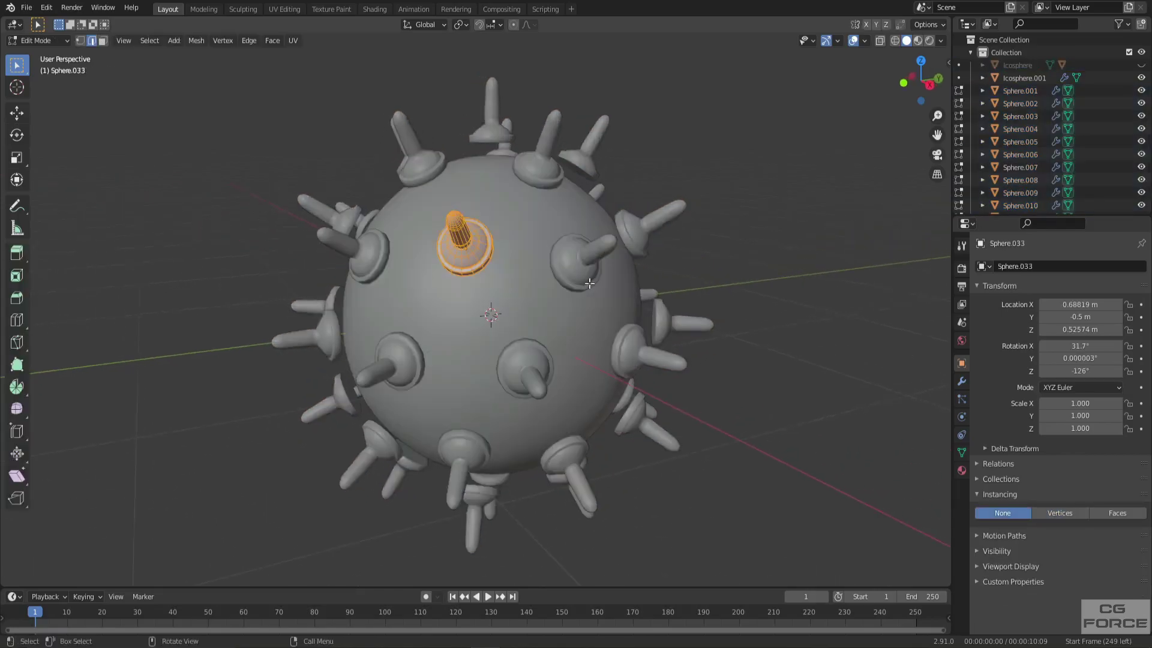
pyautogui.press('g')
pyautogui.press('y')
pyautogui.press('y')
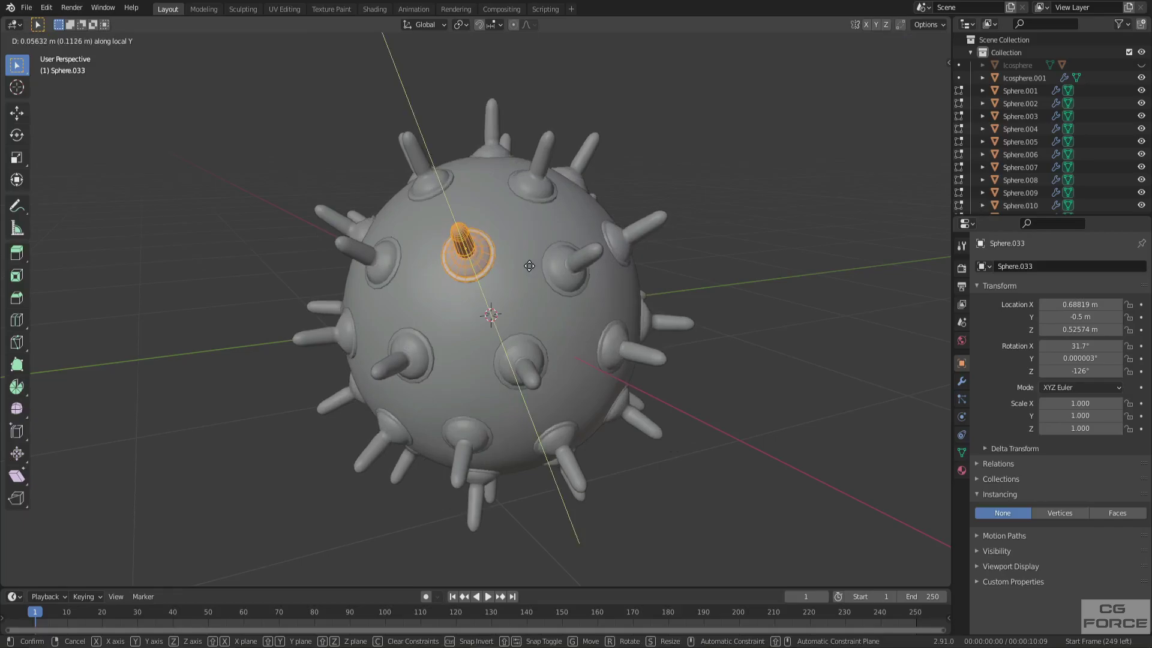
pyautogui.click(513, 266)
pyautogui.press('Tab')
pyautogui.moveTo(792, 296); pyautogui.dragTo(594, 316, button='middle')
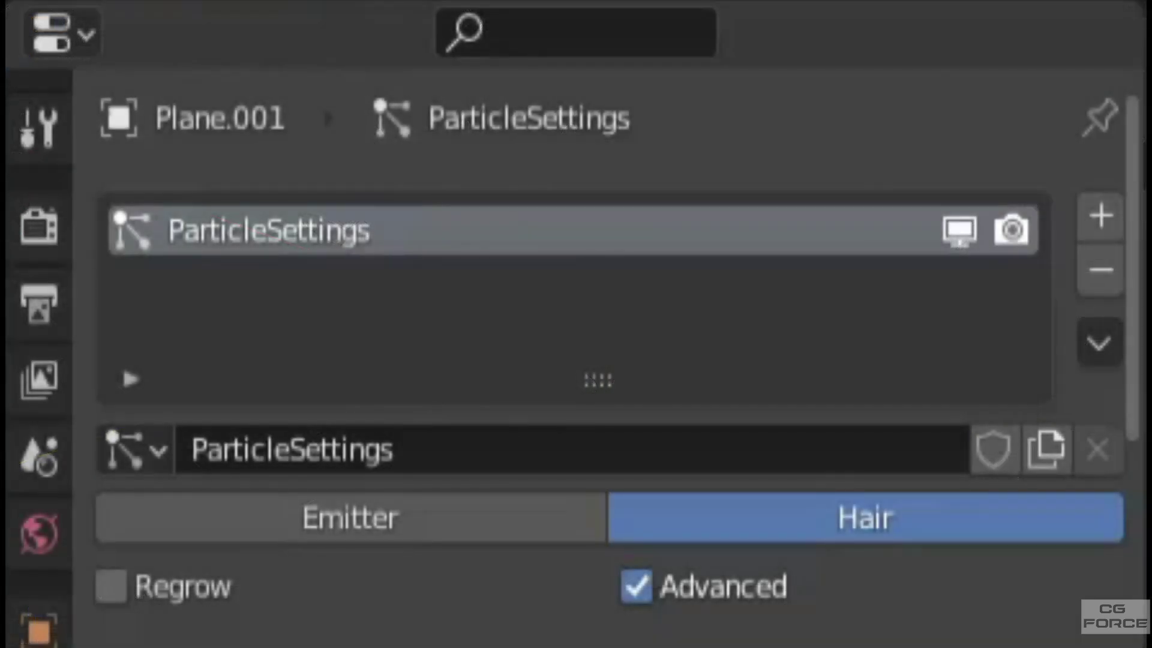
# Examine the hair particle settings of Plane.001 and the grass in the scene.
pyautogui.scroll(-10, 600, 360)
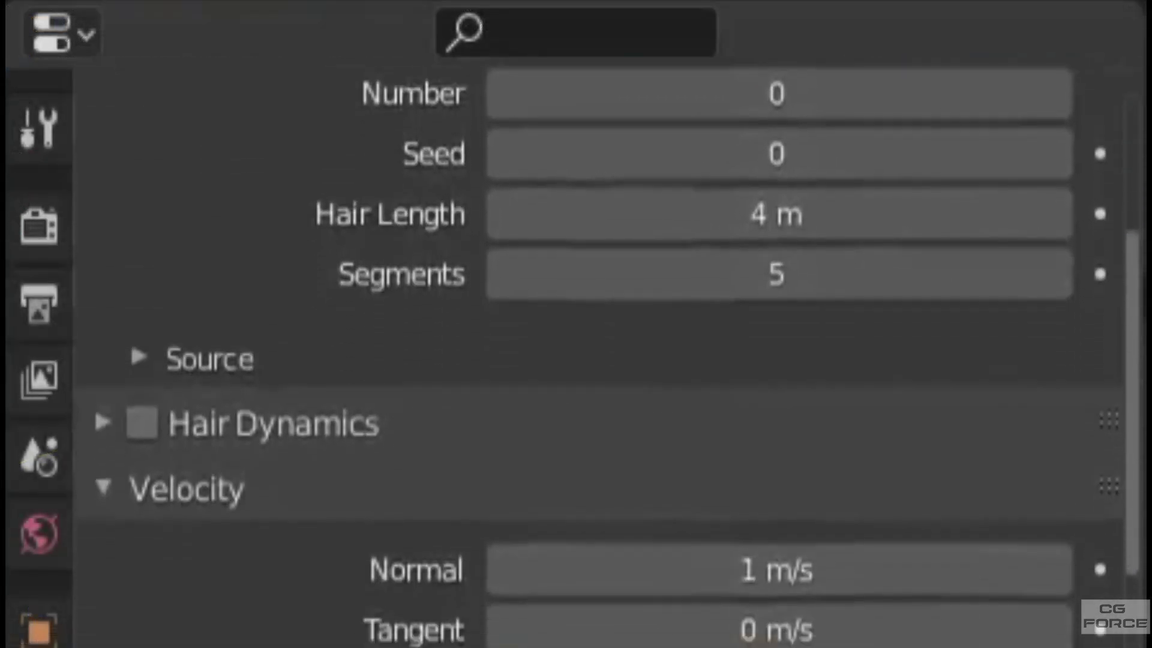
pyautogui.scroll(-10, 600, 361)
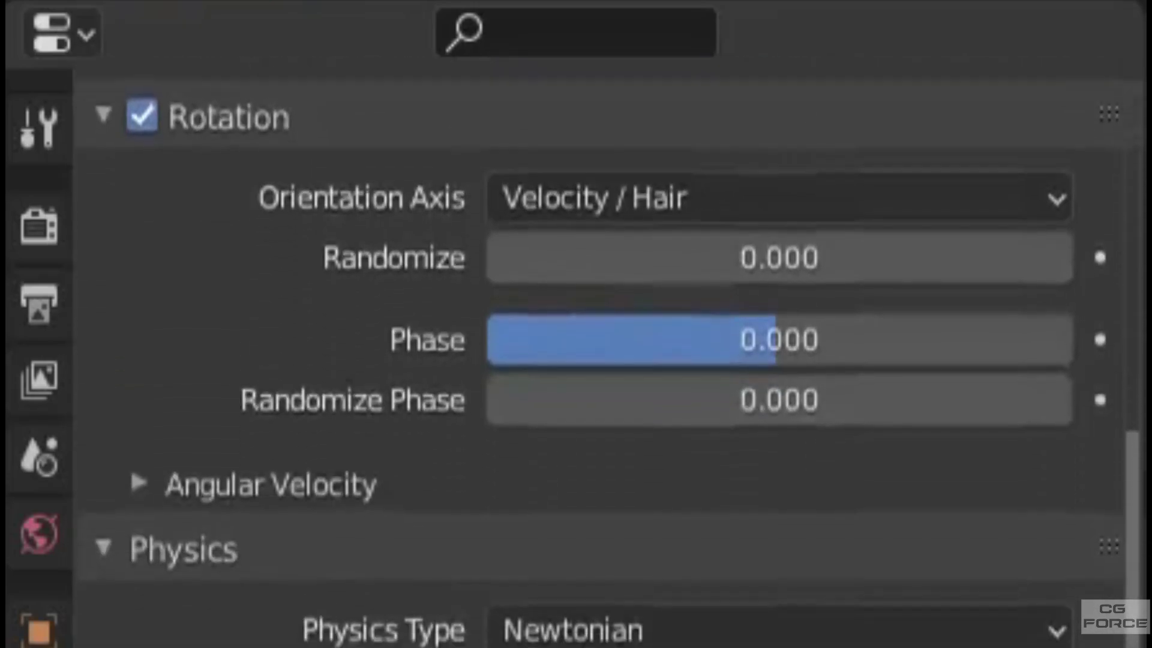
pyautogui.scroll(-12, 600, 360)
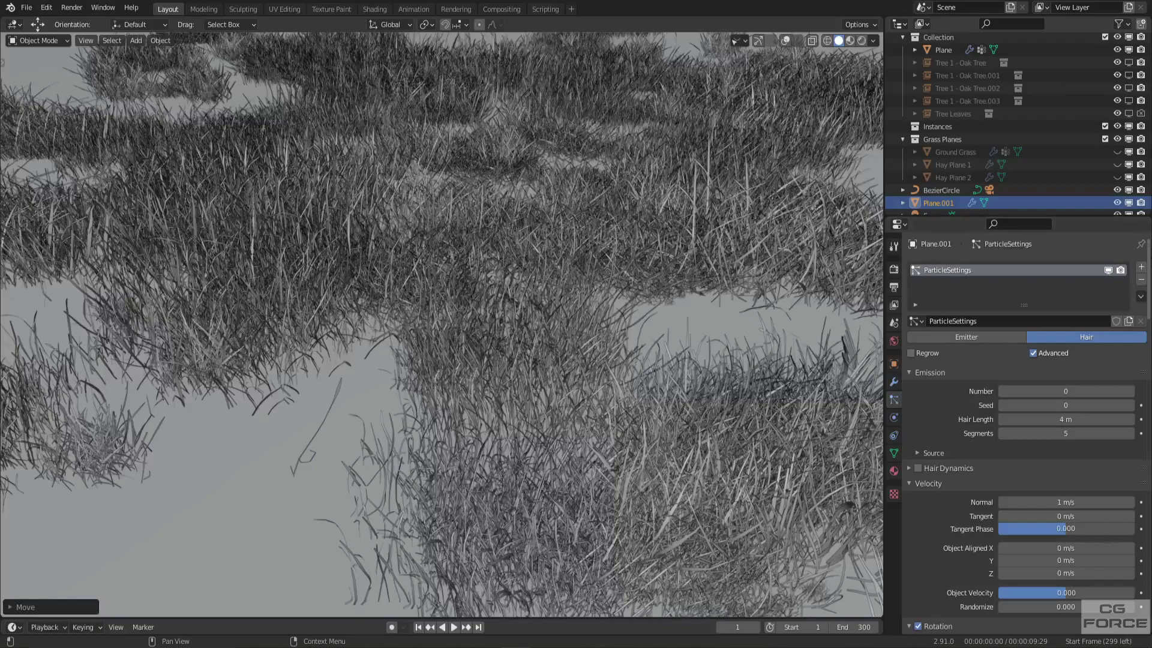
pyautogui.scroll(-4, 1026, 438)
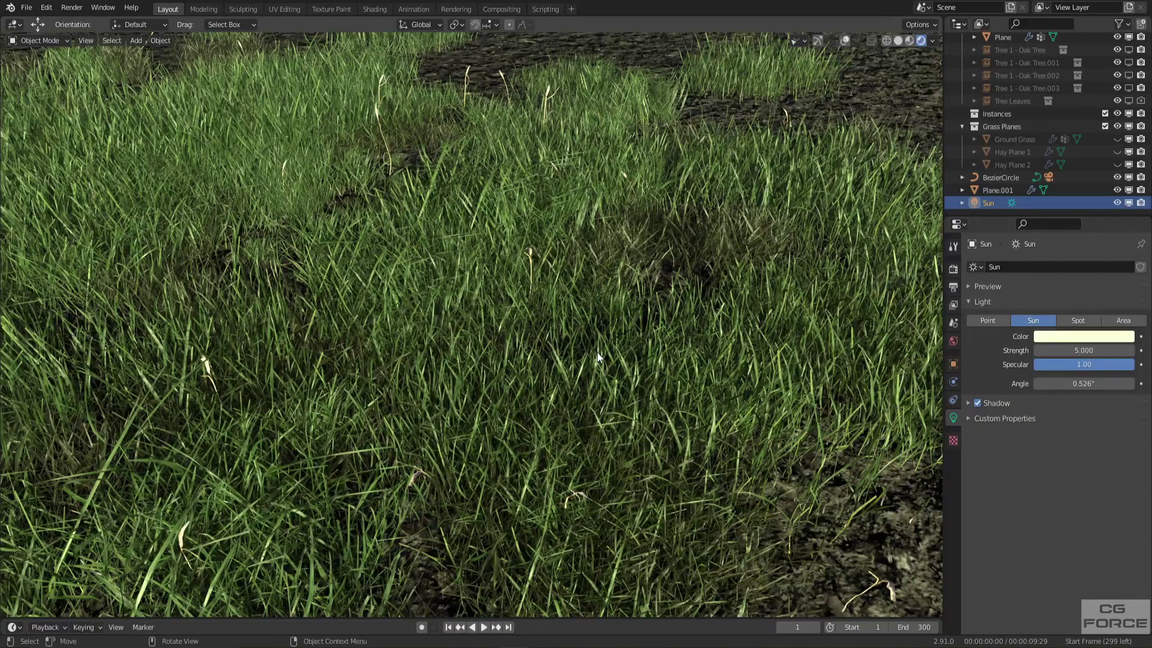
pyautogui.moveTo(598, 356); pyautogui.dragTo(568, 355, button='middle')
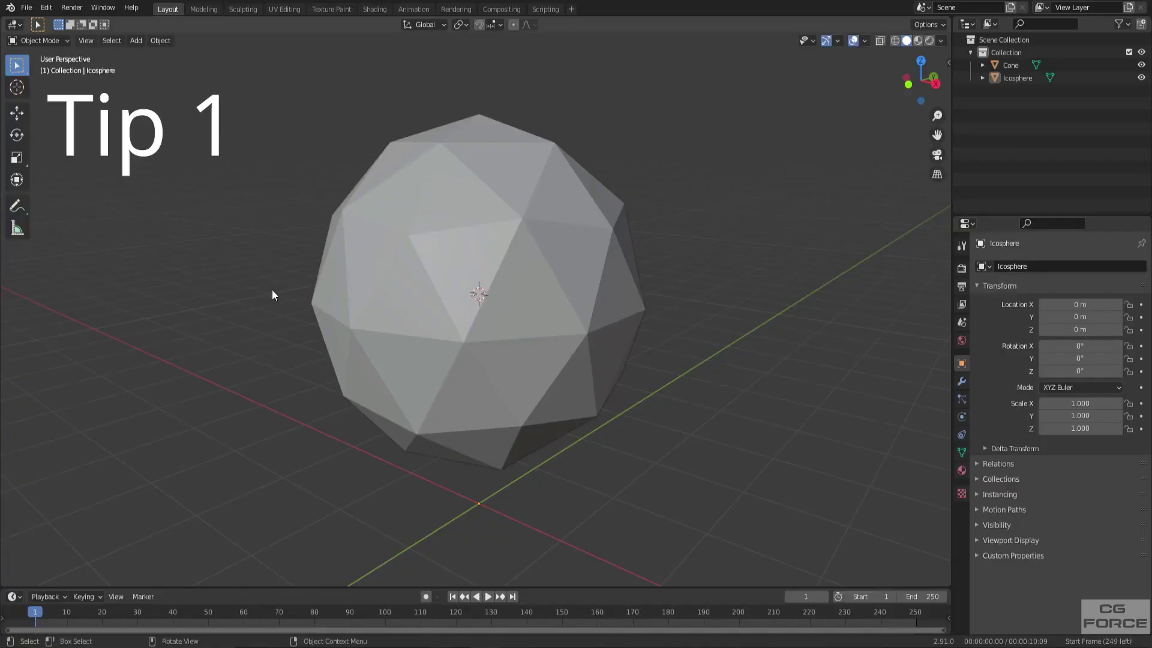
# Try parenting the off-centre cone to the icosphere with the Object option, without correcting either object's origin.
pyautogui.hotkey('shift', 'z')
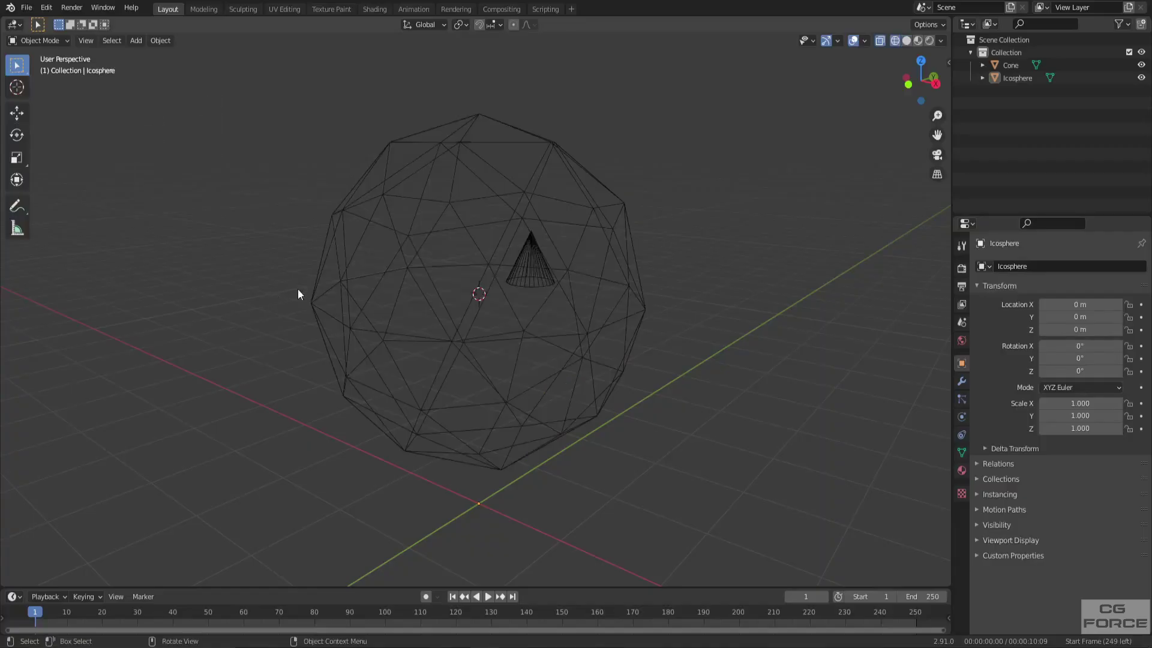
pyautogui.click(522, 270)
pyautogui.keyDown('shift'); pyautogui.click(463, 214); pyautogui.keyUp('shift')
pyautogui.hotkey('ctrl', 'p')
pyautogui.click(462, 212)
pyautogui.hotkey('shift', 'z')
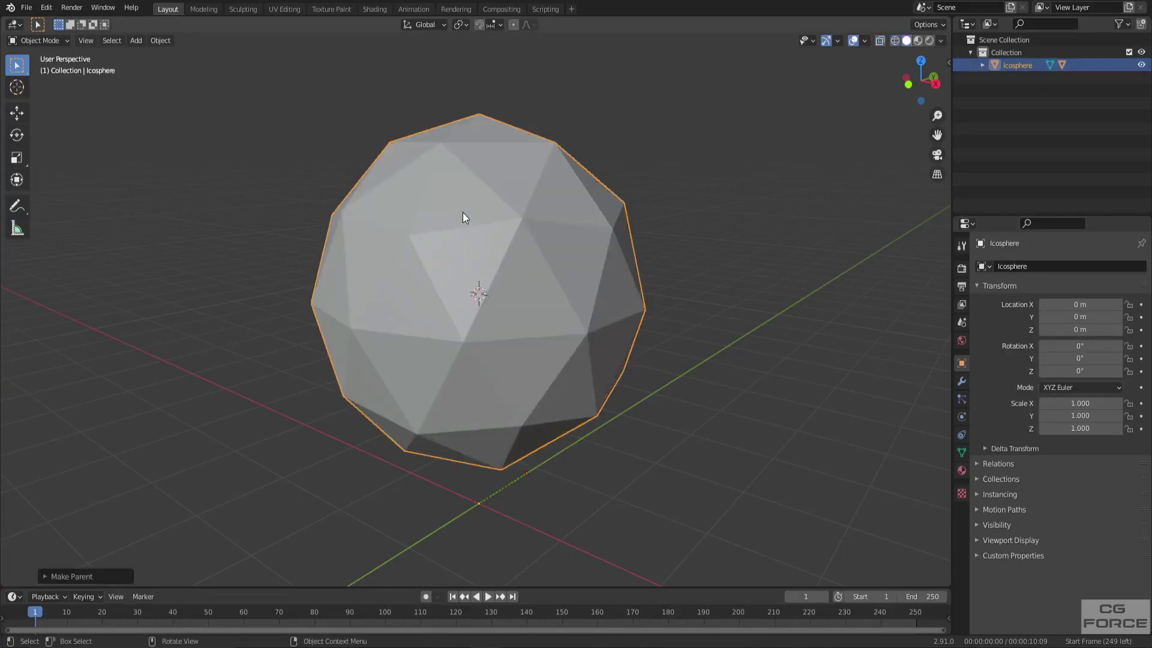
# Try Vertices instancing on the icosphere to check where the uncorrected cone's instances land.
pyautogui.click(1017, 494)
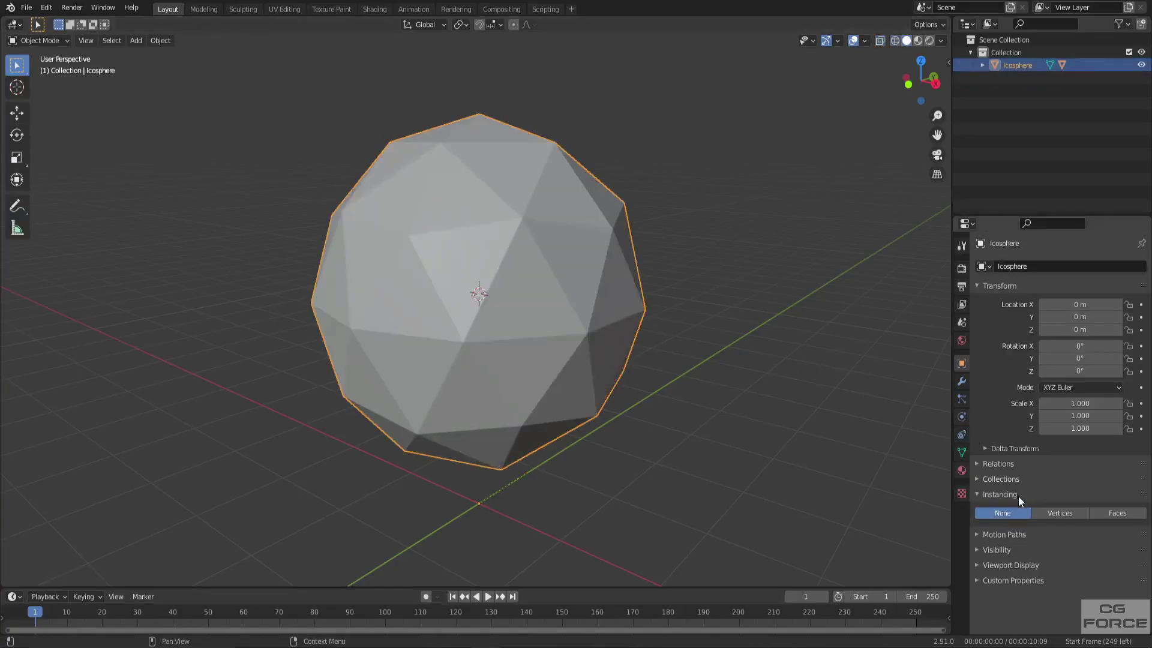
pyautogui.click(1066, 508)
pyautogui.scroll(-3, 425, 367)
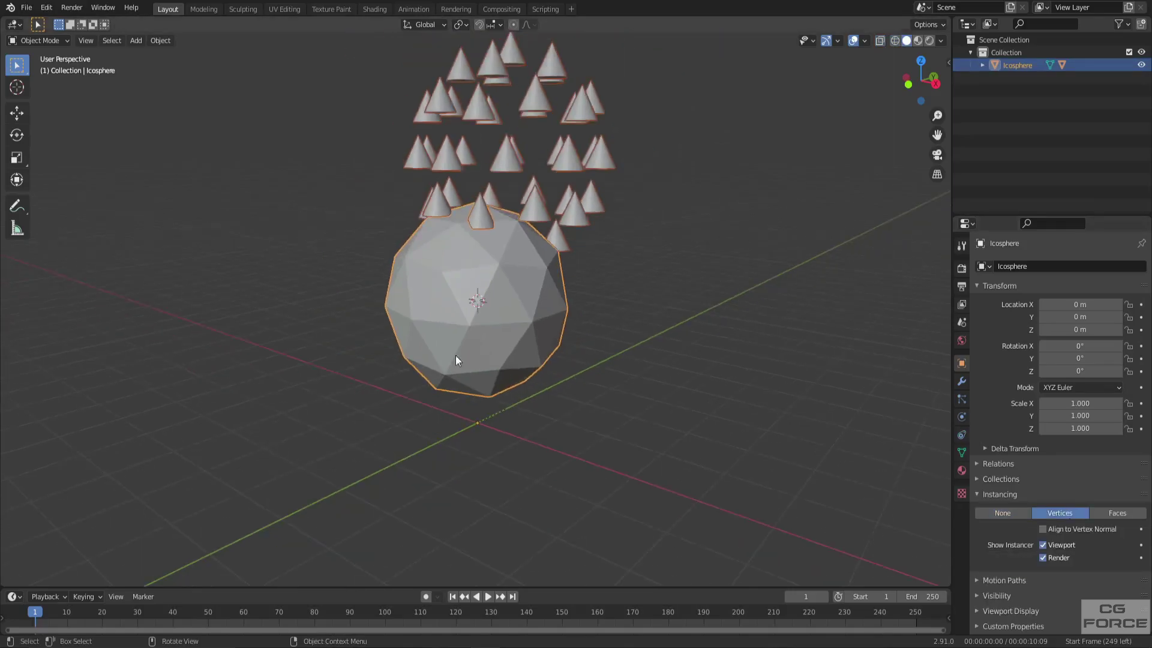
pyautogui.moveTo(449, 357); pyautogui.dragTo(505, 434, button='middle')
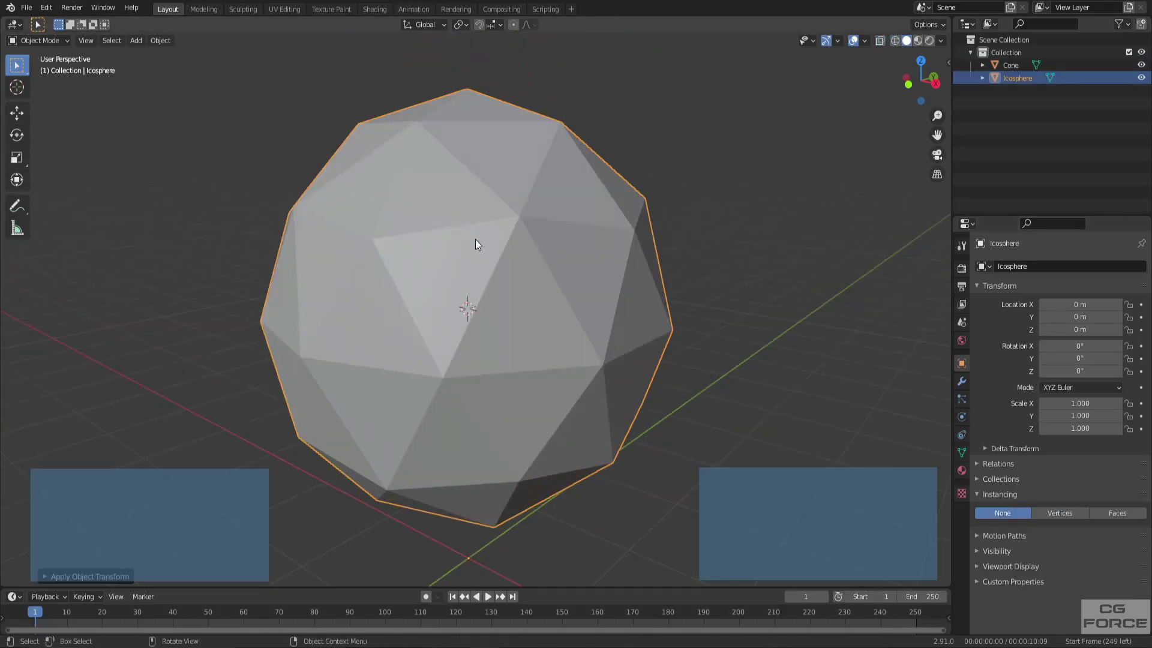
# Set the origins of the icosphere and the cone with Origin to Geometry.
pyautogui.rightClick(475, 240)
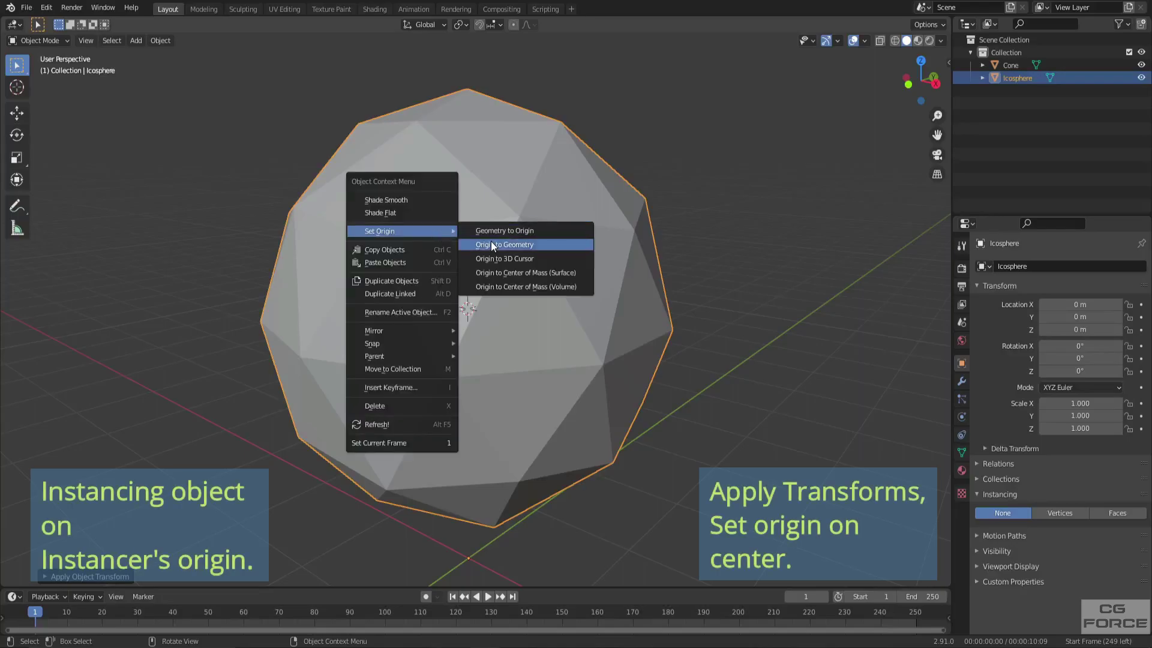
pyautogui.click(490, 246)
pyautogui.hotkey('shift', 'z')
pyautogui.click(519, 262)
pyautogui.rightClick(519, 262)
pyautogui.click(585, 275)
# Snap the cone to the 3D cursor at the icosphere's centre and parent it to the icosphere with the Object option.
pyautogui.hotkey('shift', 's')
pyautogui.click(529, 191)
pyautogui.keyDown('shift'); pyautogui.click(438, 204); pyautogui.keyUp('shift')
pyautogui.hotkey('ctrl', 'p')
pyautogui.click(439, 200)
pyautogui.hotkey('shift', 'z')
# Instance the centred cone on the icosphere's vertices, and switch the instancing to Faces.
pyautogui.click(1084, 515)
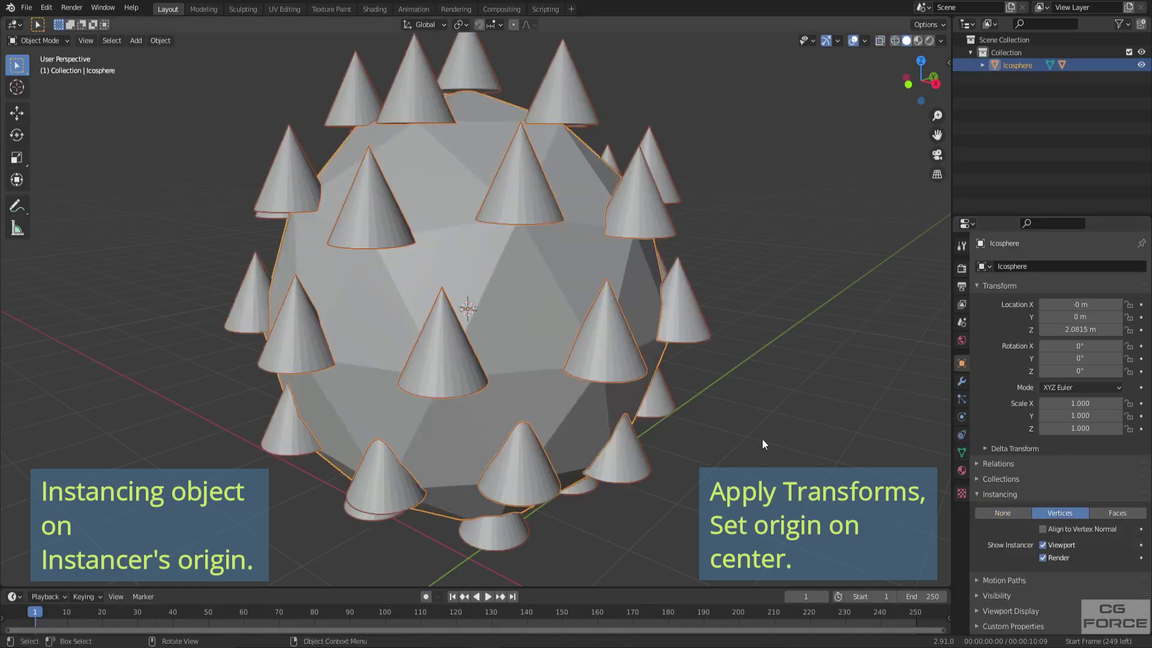
pyautogui.click(1117, 513)
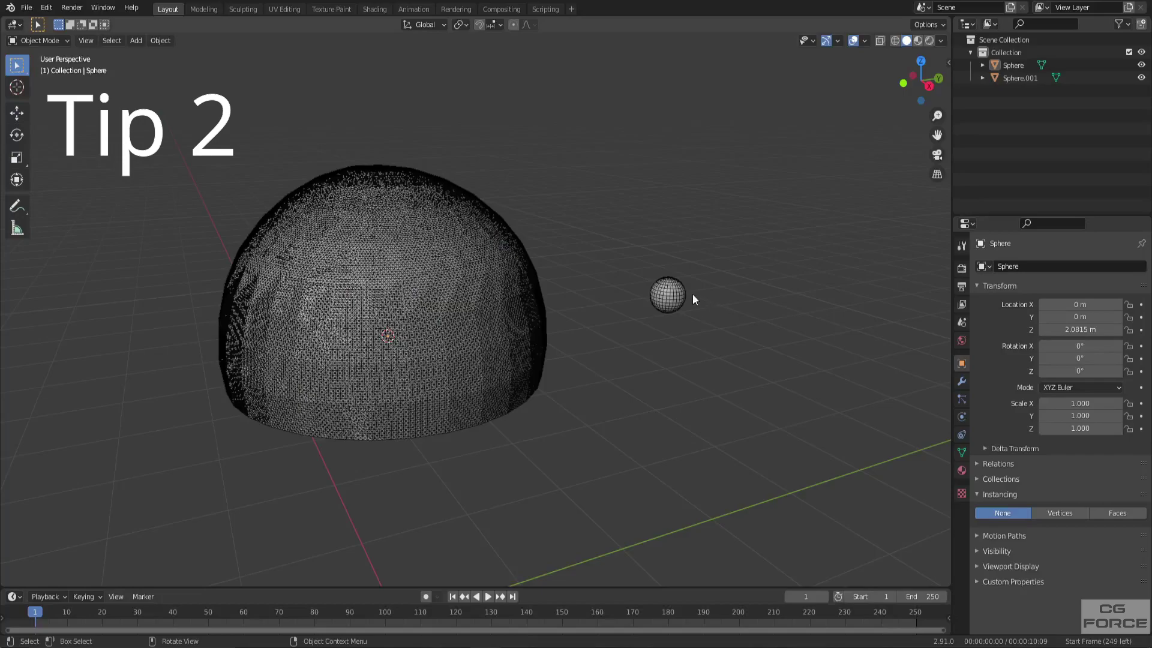
# Parent the small sphere beside the dense dome mesh to the dome with the Object option.
pyautogui.click(675, 295)
pyautogui.keyDown('shift'); pyautogui.click(444, 292); pyautogui.keyUp('shift')
pyautogui.hotkey('ctrl', 'p')
pyautogui.click(444, 292)
pyautogui.click(444, 293)
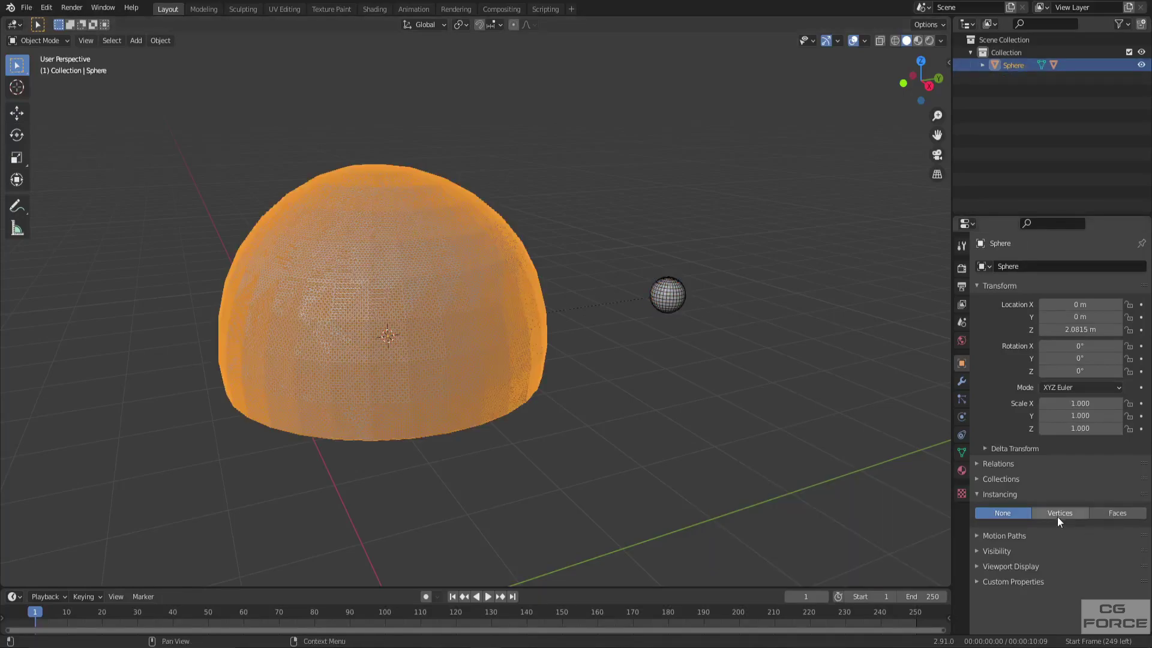